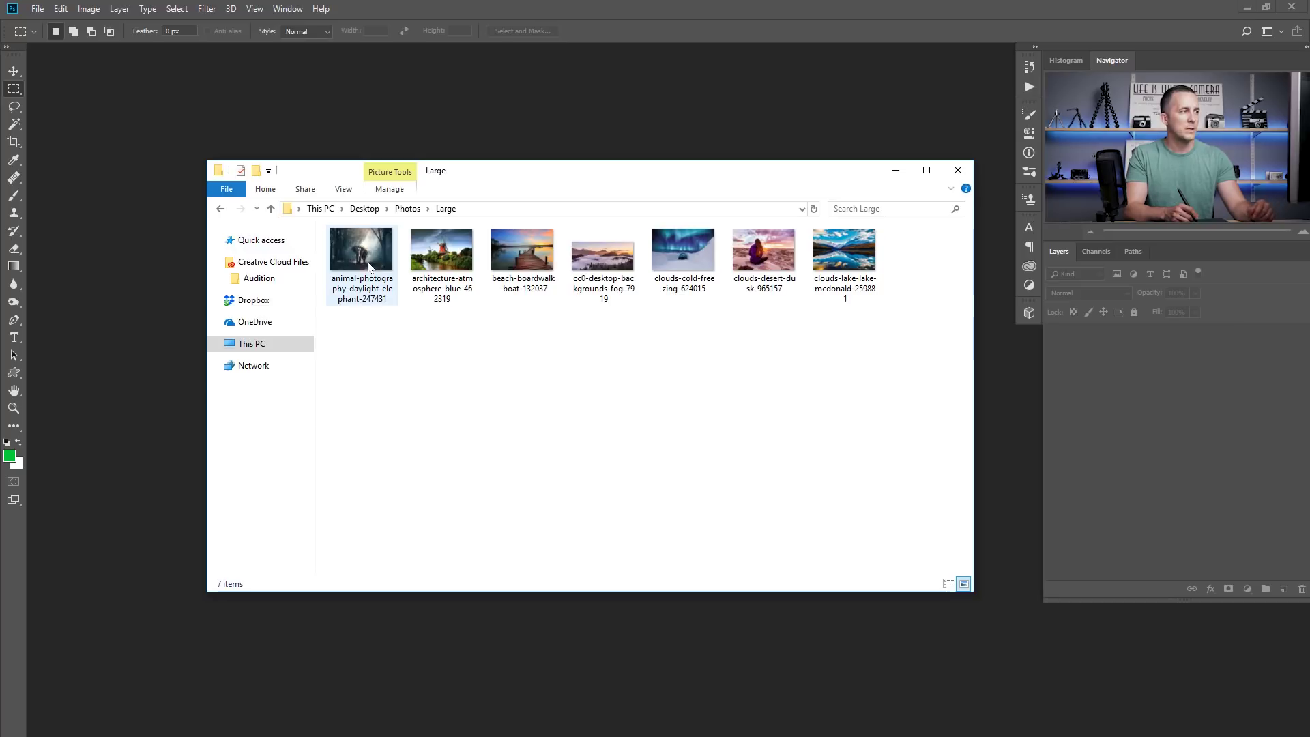
Open the elephant photo from the Large folder in Photoshop and show it in full-screen mode with the menu bar
left_click_drag(360, 259, 156, 314)
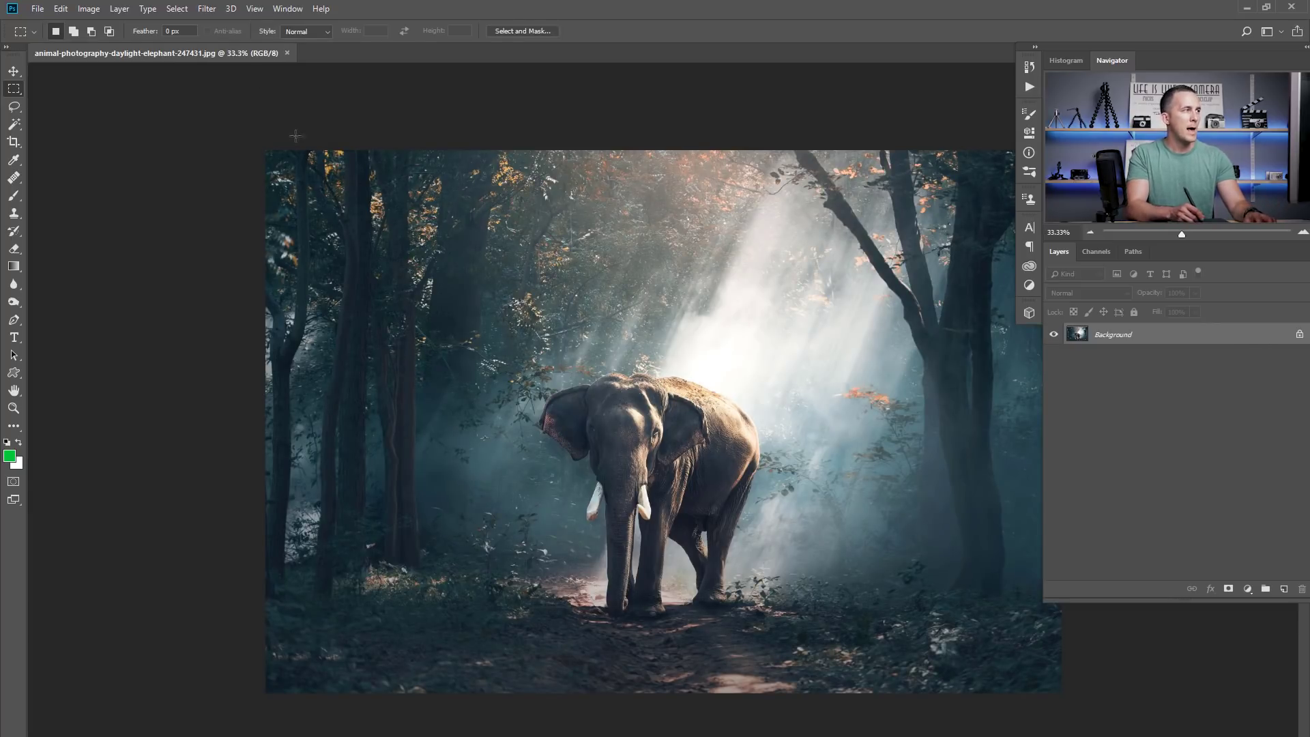
key("f")
left_click_drag(548, 313, 474, 305)
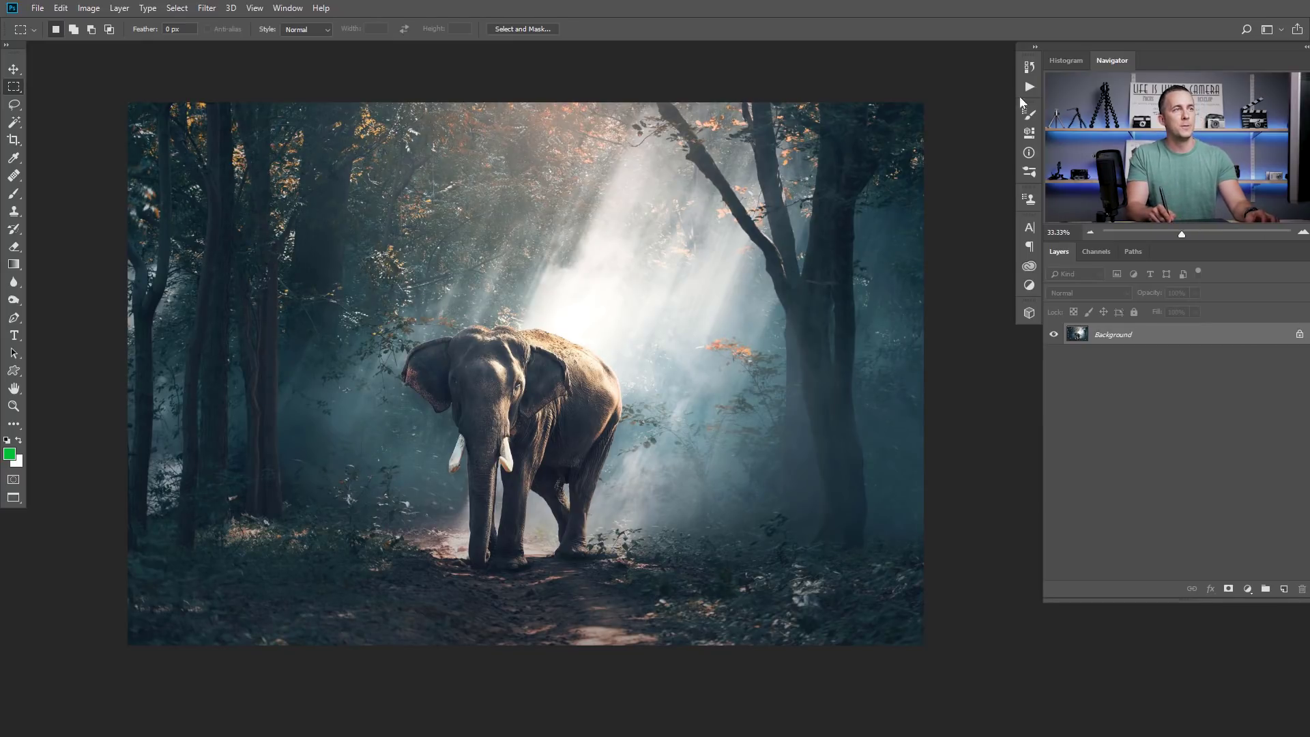
Create a new action set named Resize
key("alt+F9")
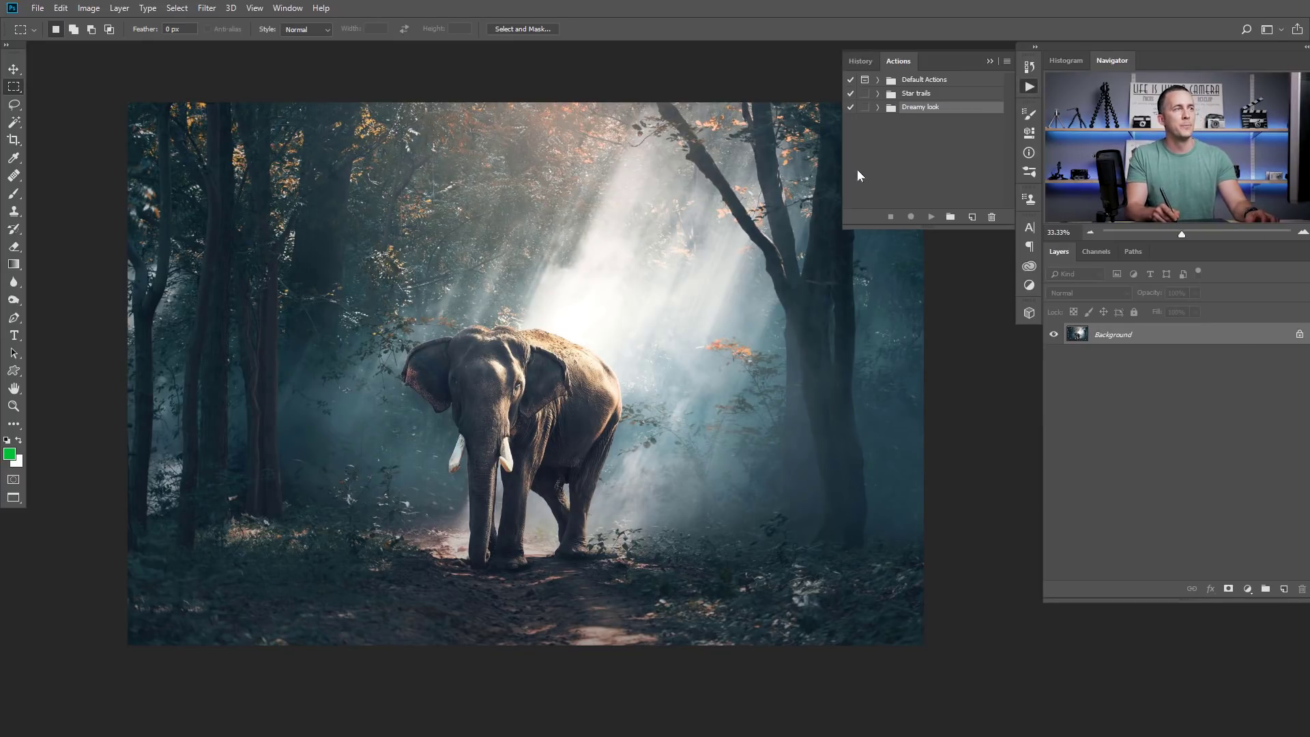
left_click(950, 217)
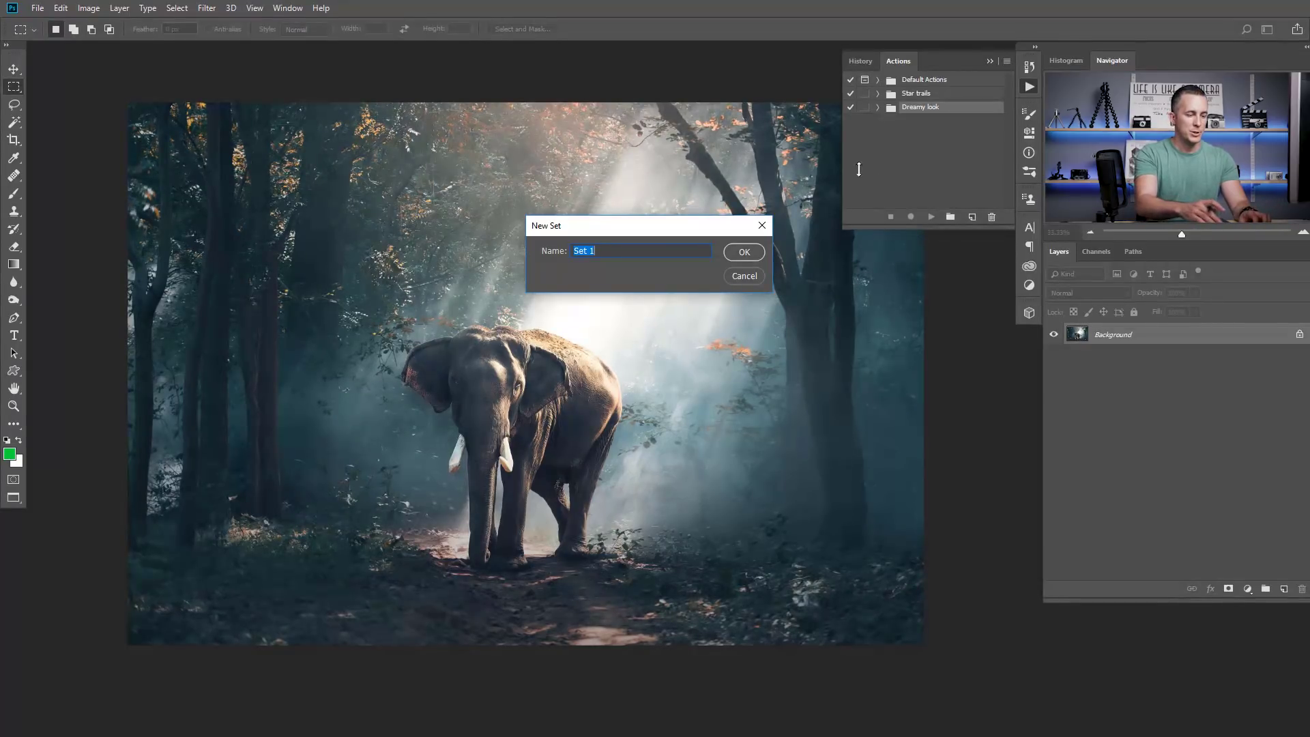
type("Resize")
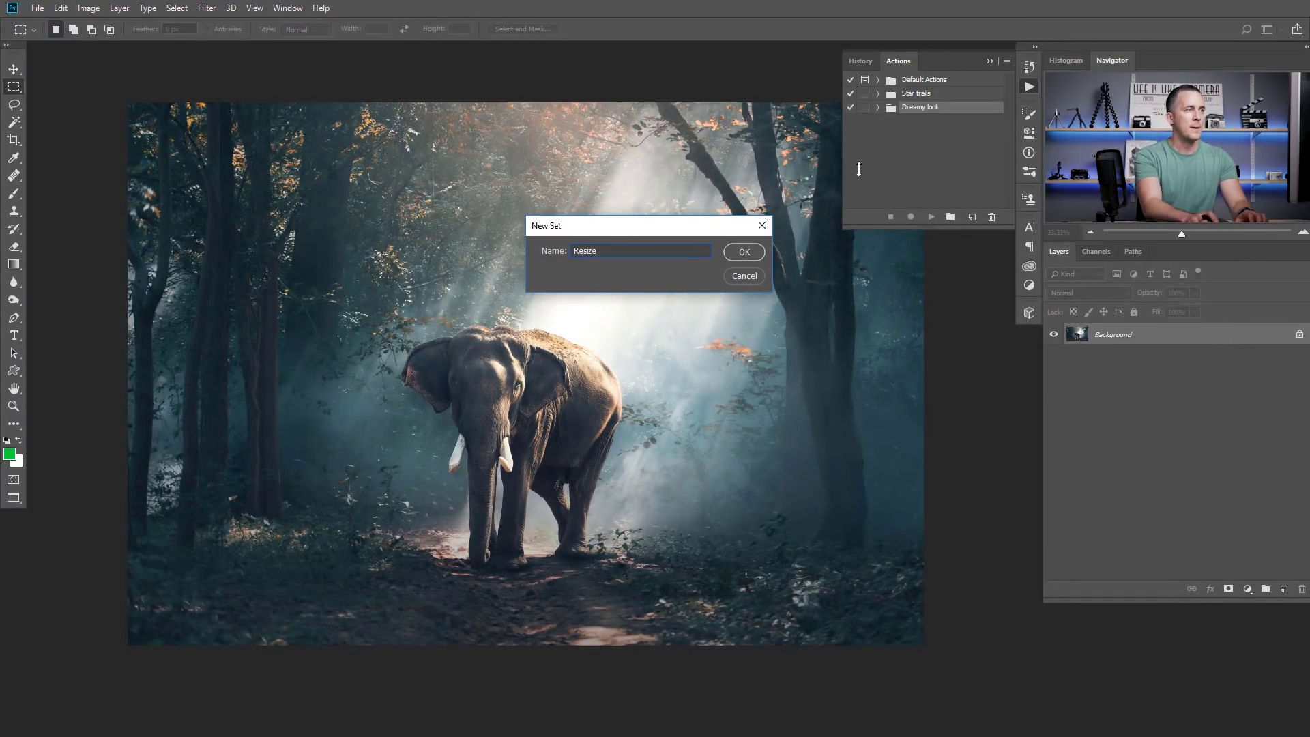
key("Return")
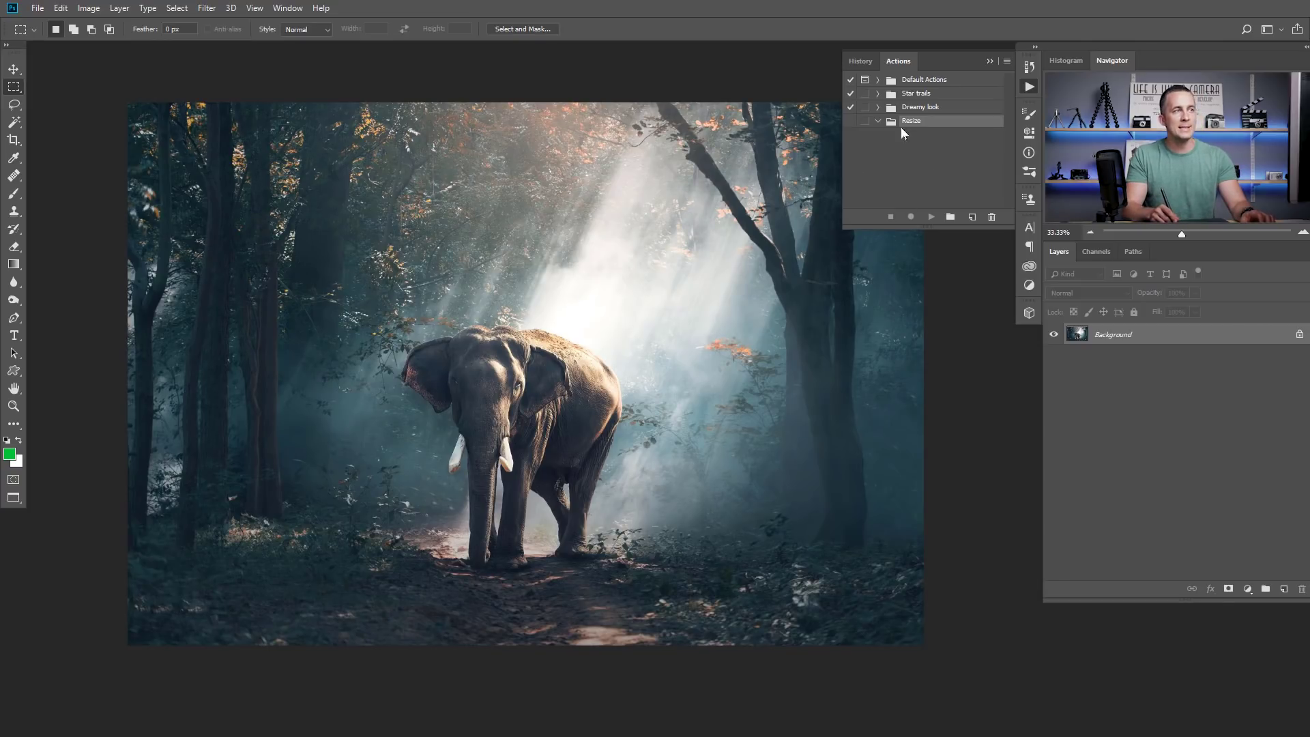
Create an action named 1024 in the Resize set and start recording it
left_click(972, 218)
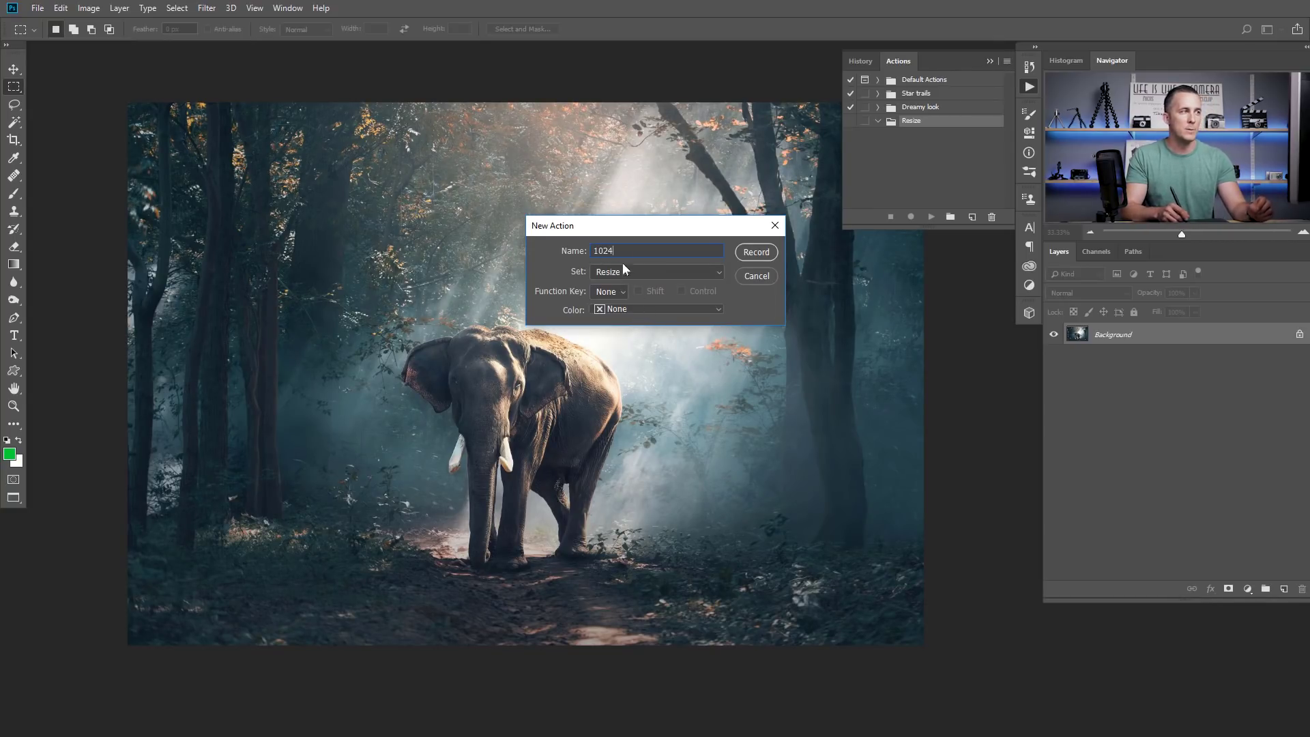
type("1024")
left_click(747, 255)
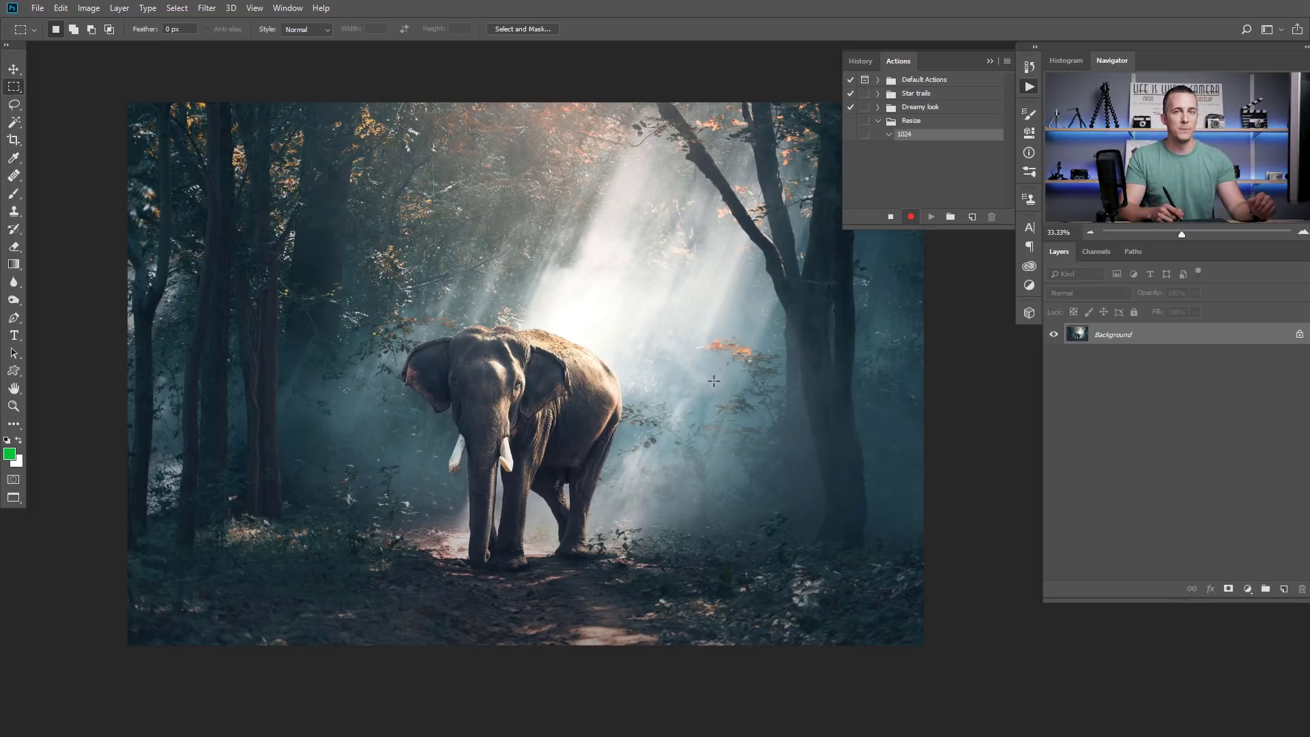
Resize the elephant image to a width of 1024 pixels, keeping its proportions
left_click(89, 8)
left_click(134, 114)
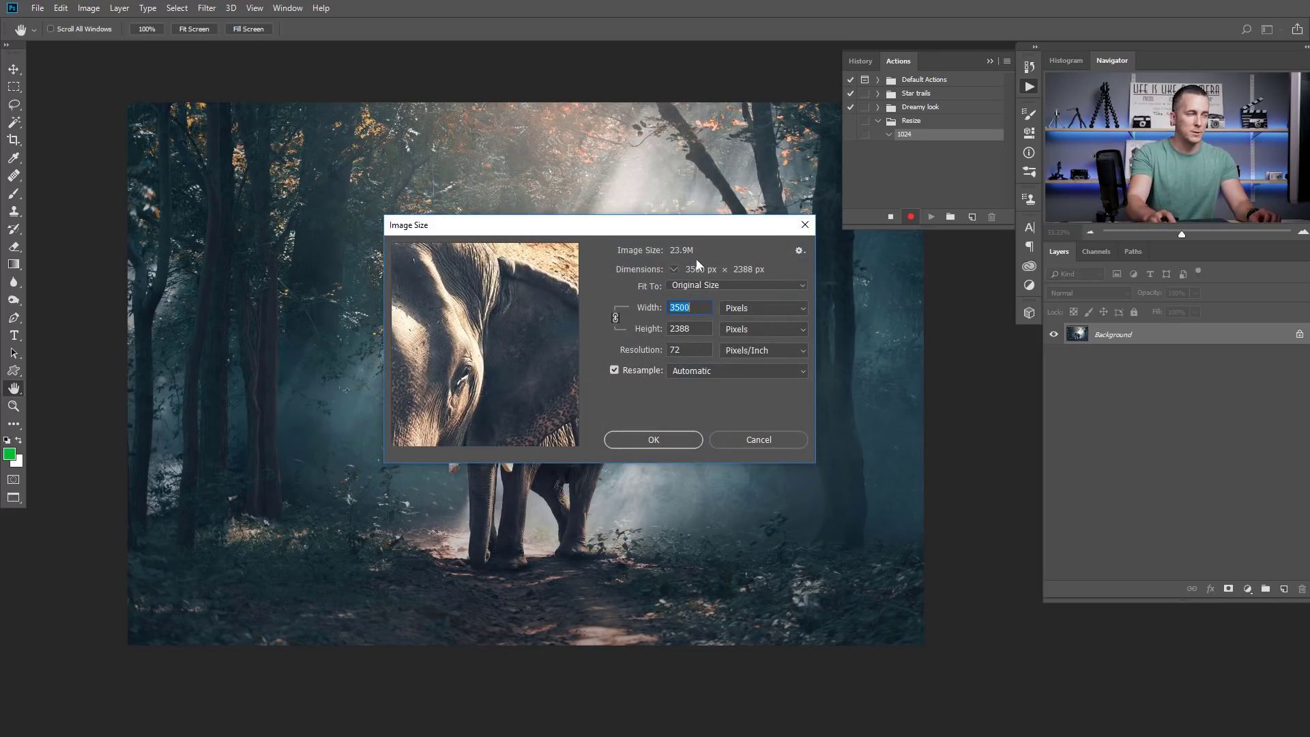
type("1024")
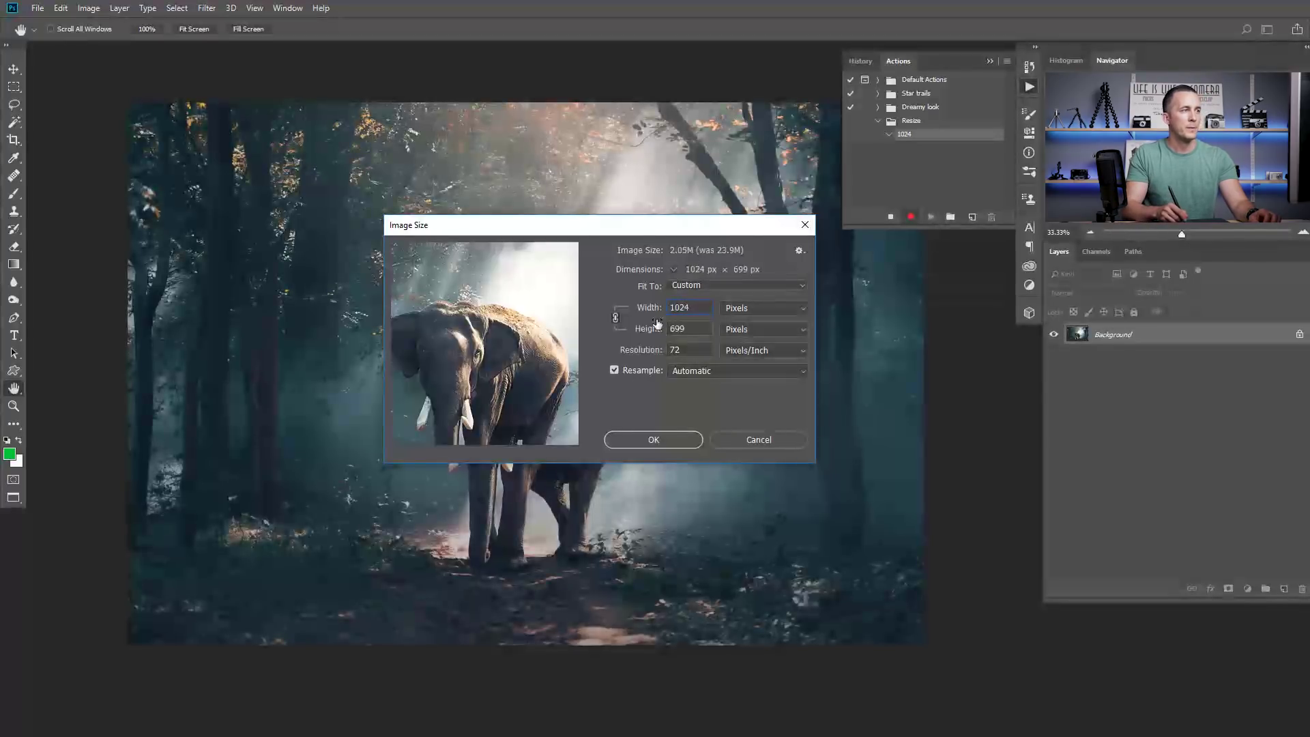
left_click(659, 440)
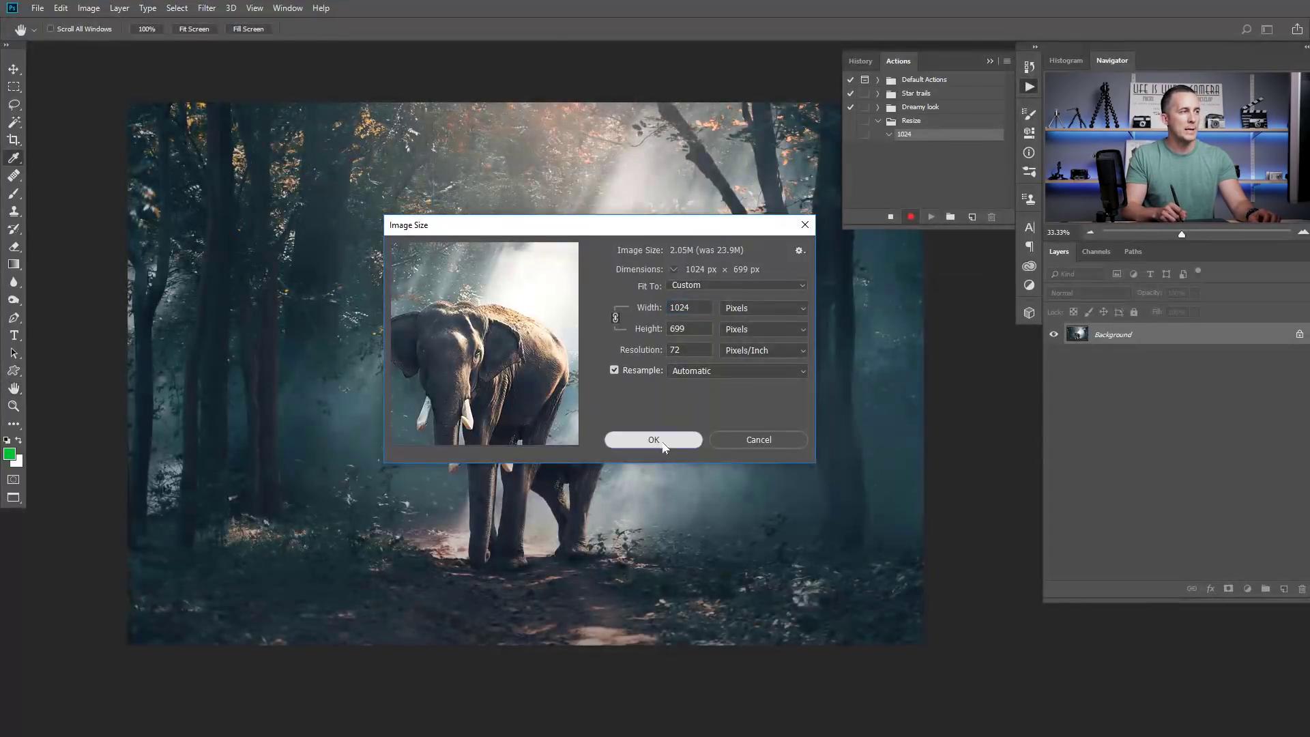
scroll(675, 441, "down", 1)
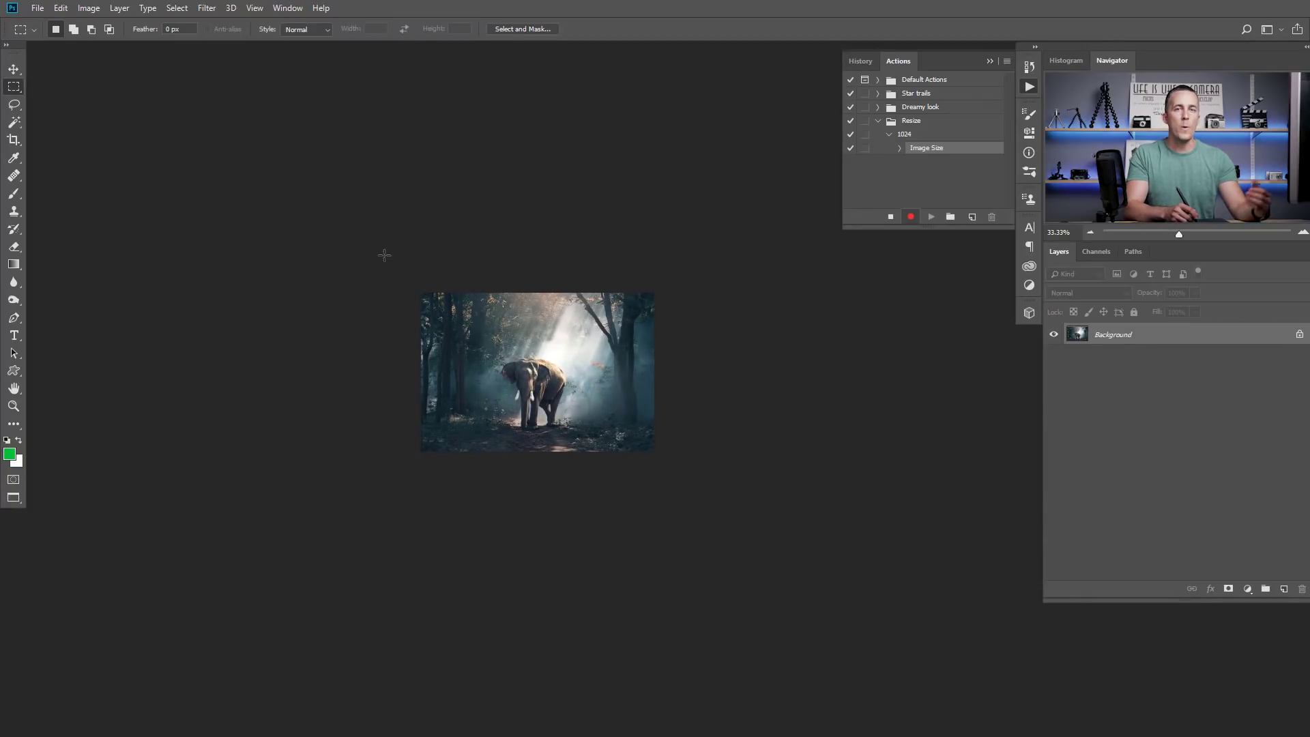
Save the resized image to the Desktop as a JPEG with quality 8 and Baseline ("Standard") format, keeping its file name
left_click(38, 8)
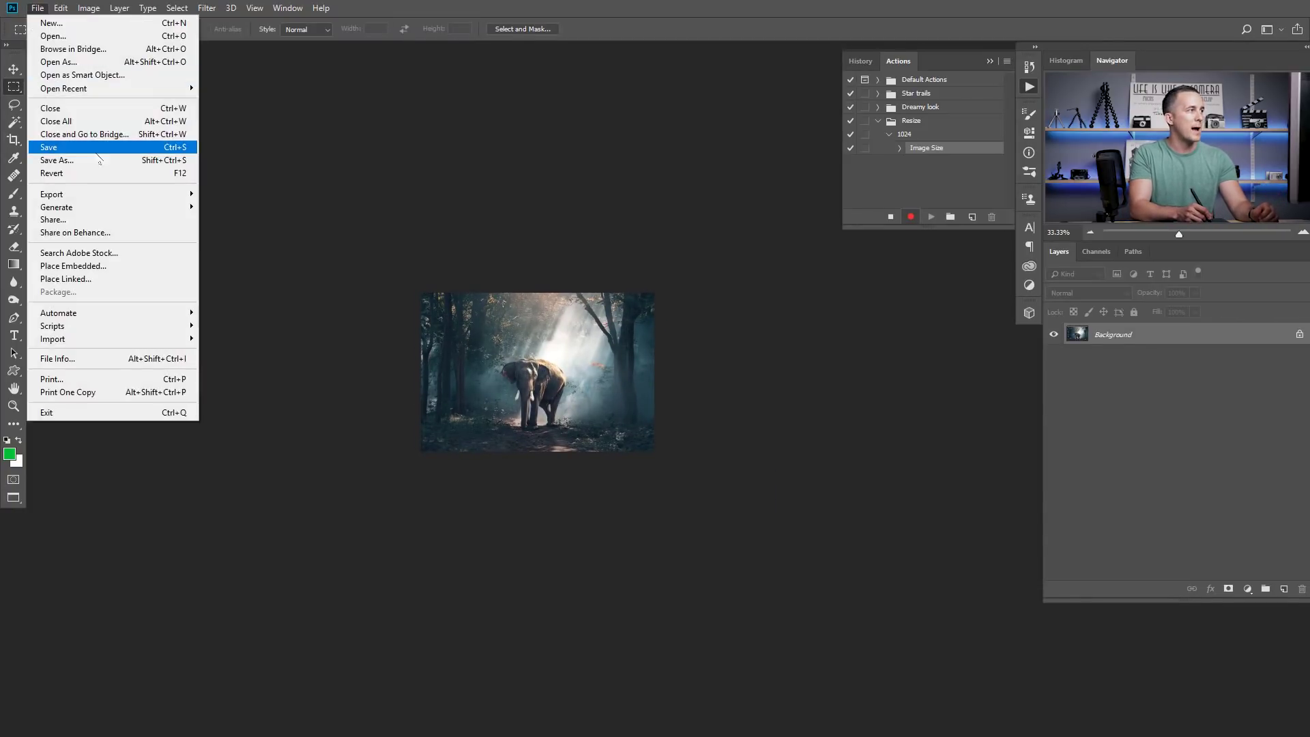
left_click(54, 160)
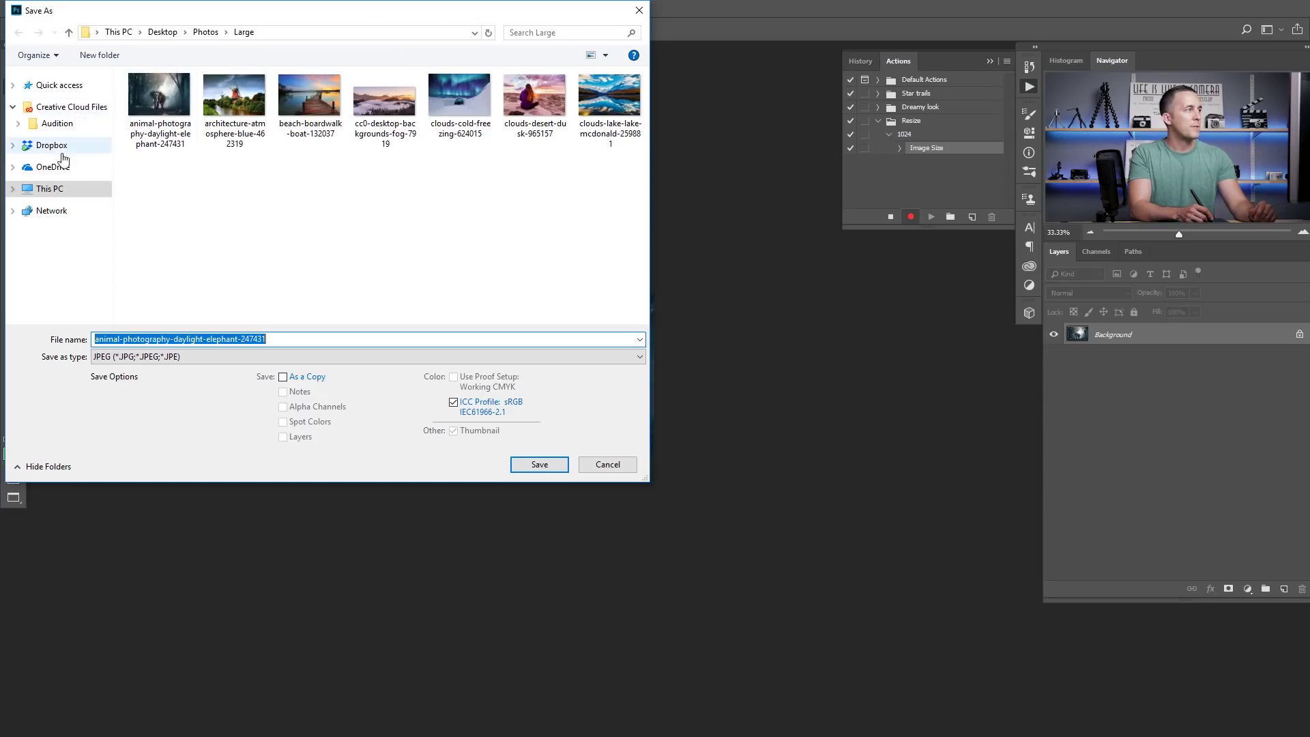
left_click(13, 190)
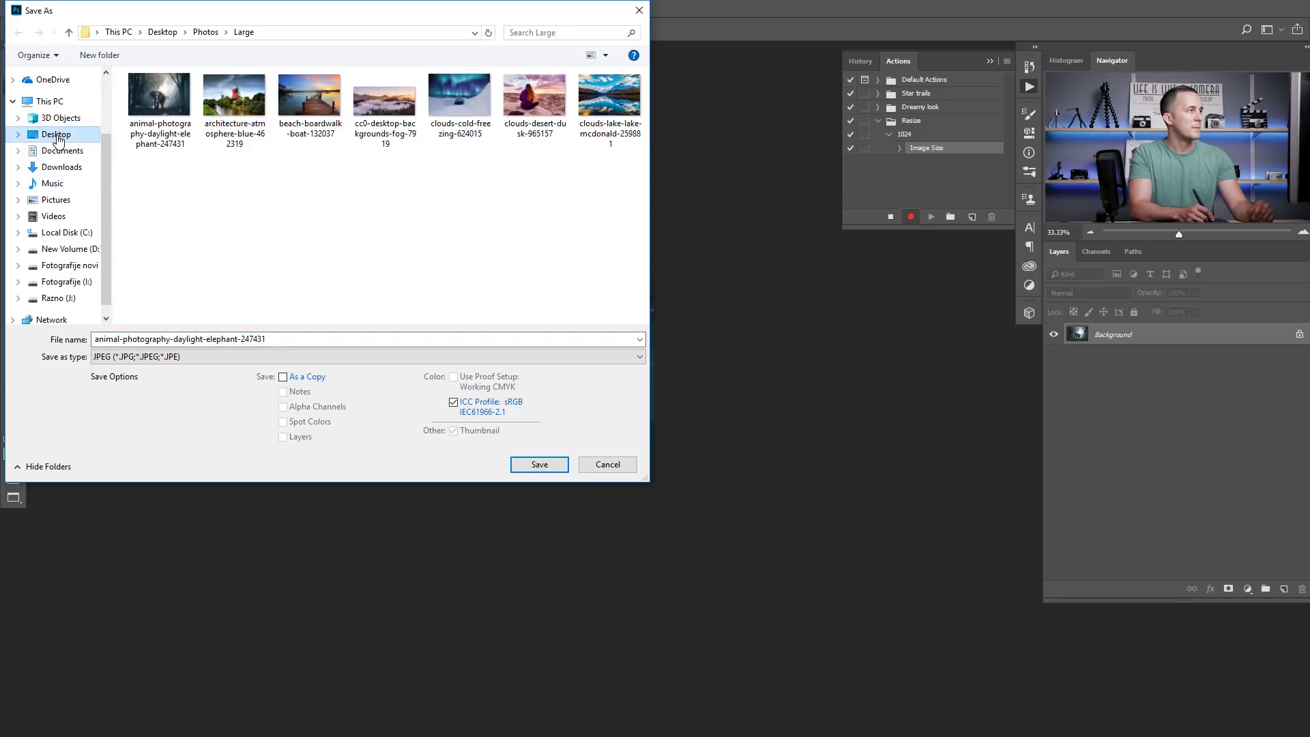
left_click(56, 134)
left_click(540, 465)
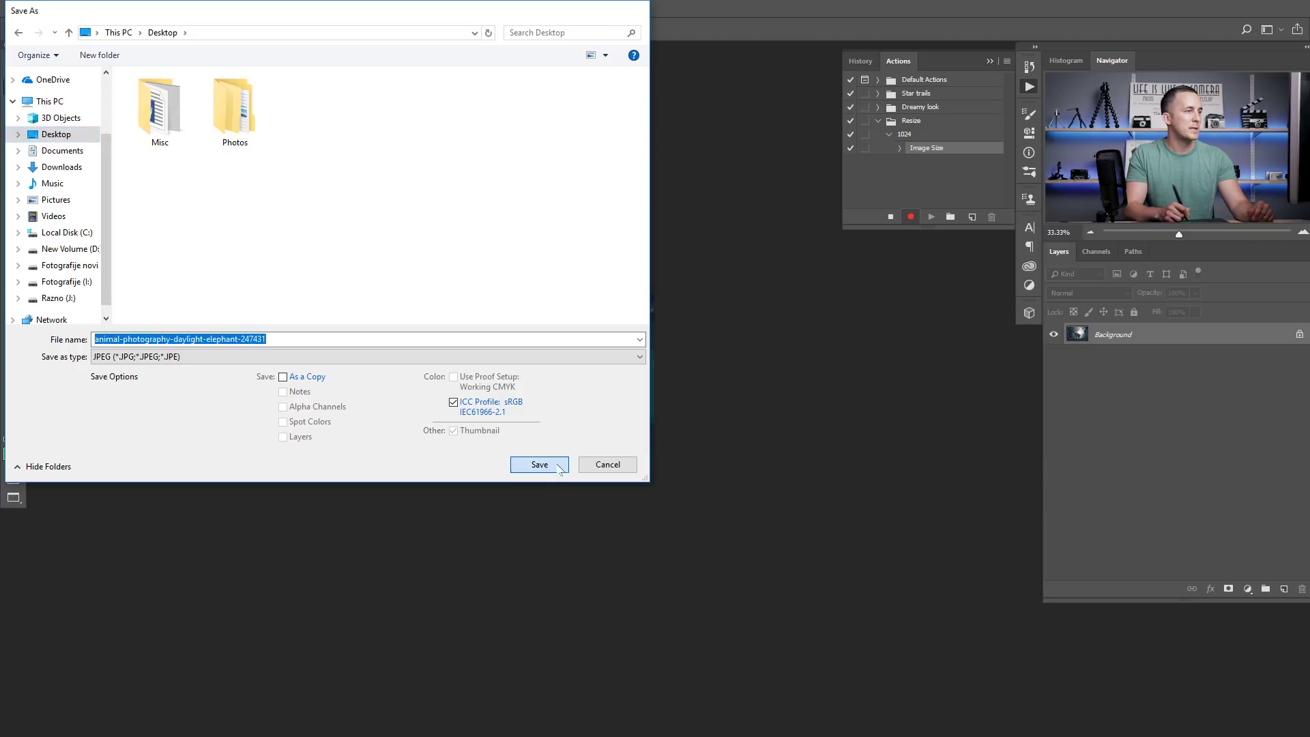
left_click_drag(626, 288, 526, 286)
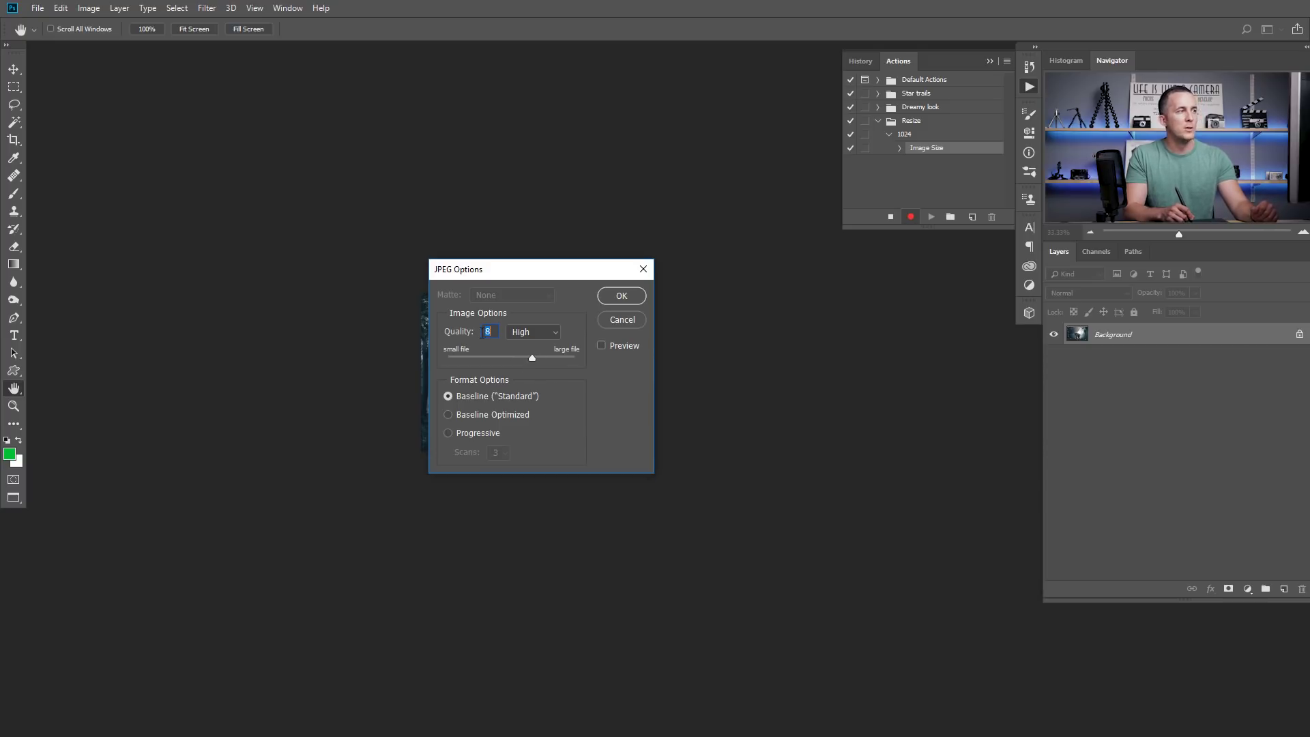
left_click(623, 296)
Stop recording the 1024 action and close the elephant image
key("m")
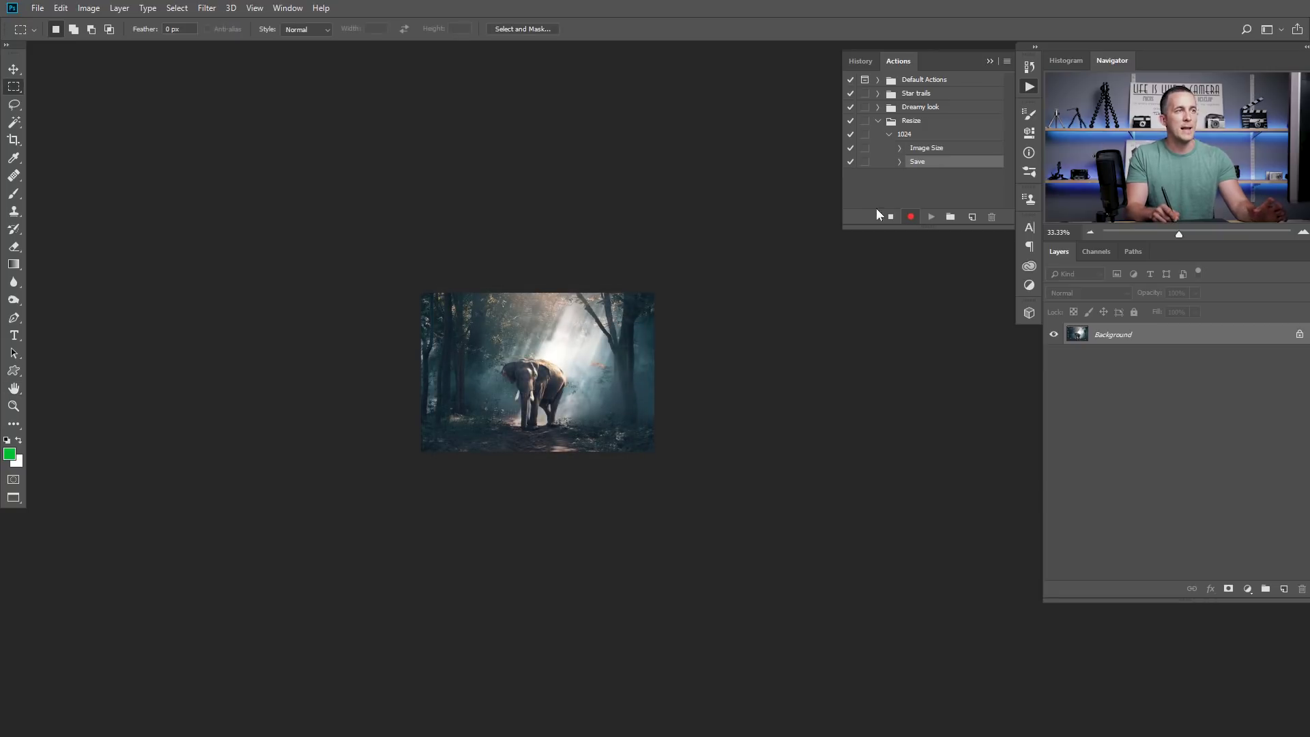
left_click(891, 216)
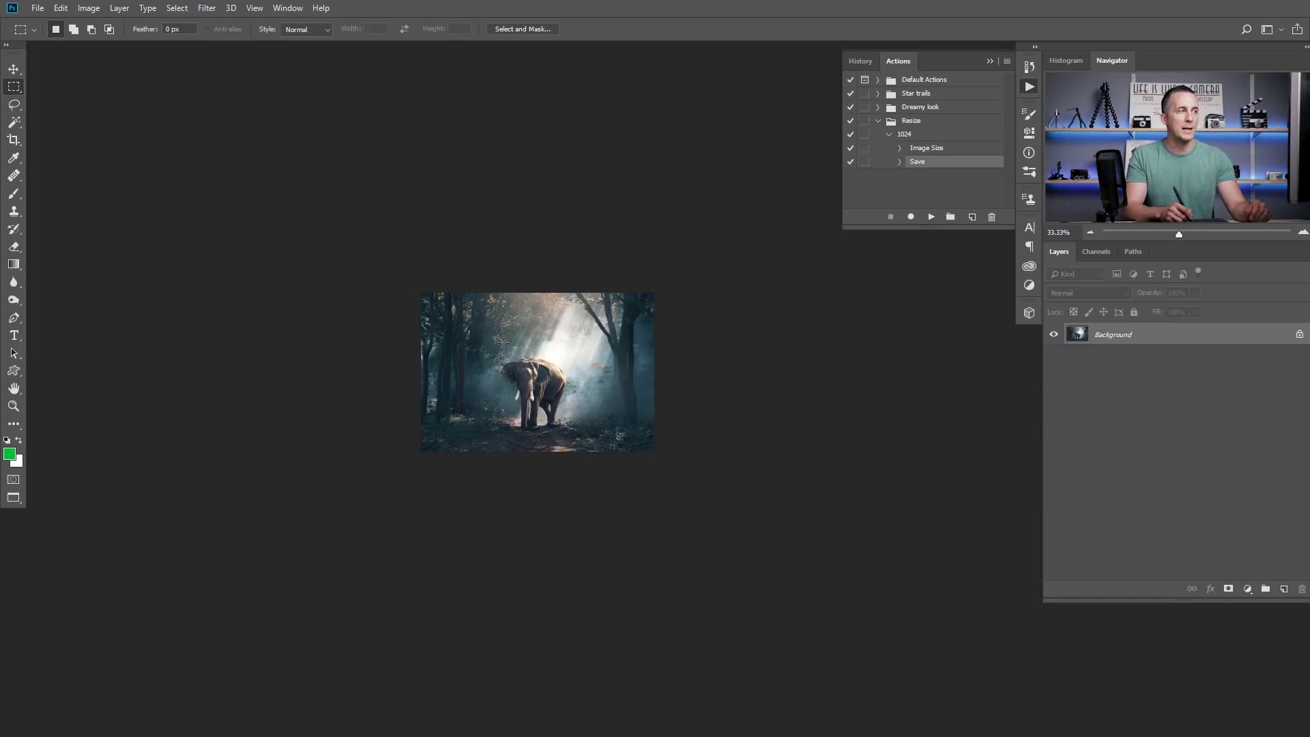
key("ctrl+w")
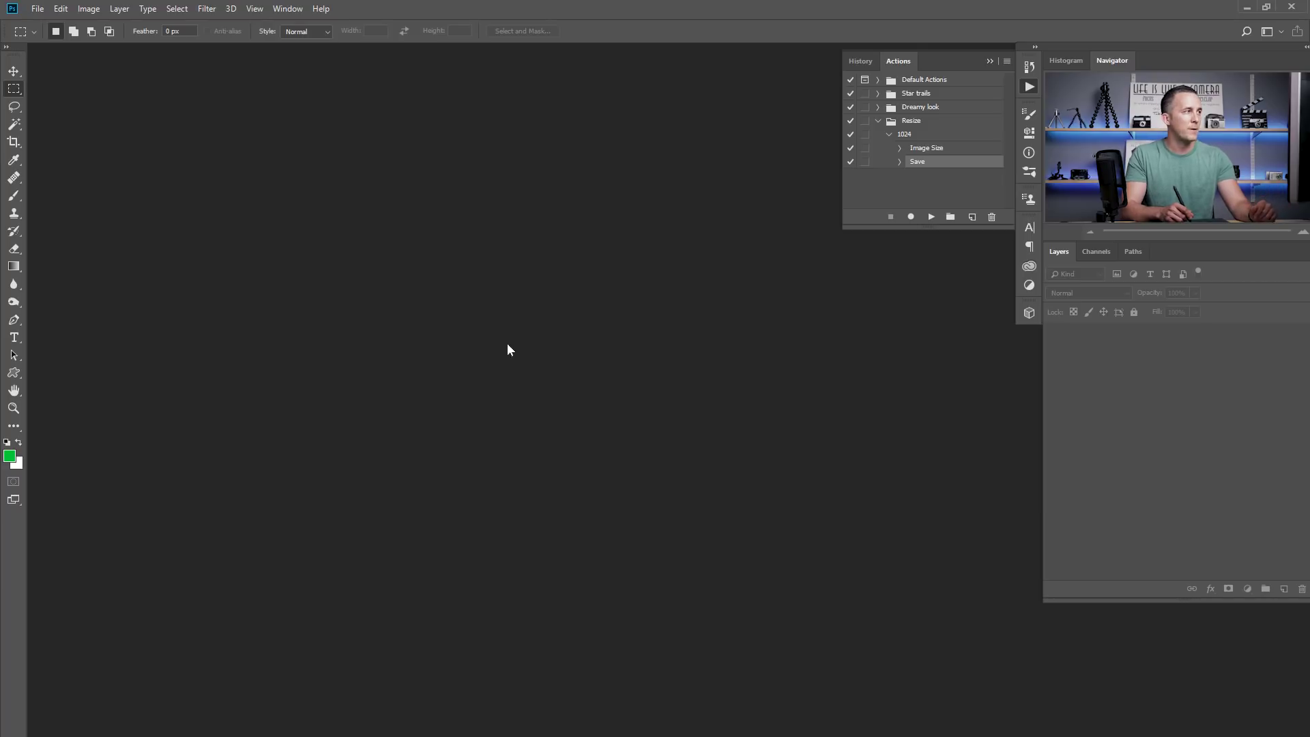
Start a Batch process that plays the 1024 action from the Resize set
left_click(37, 9)
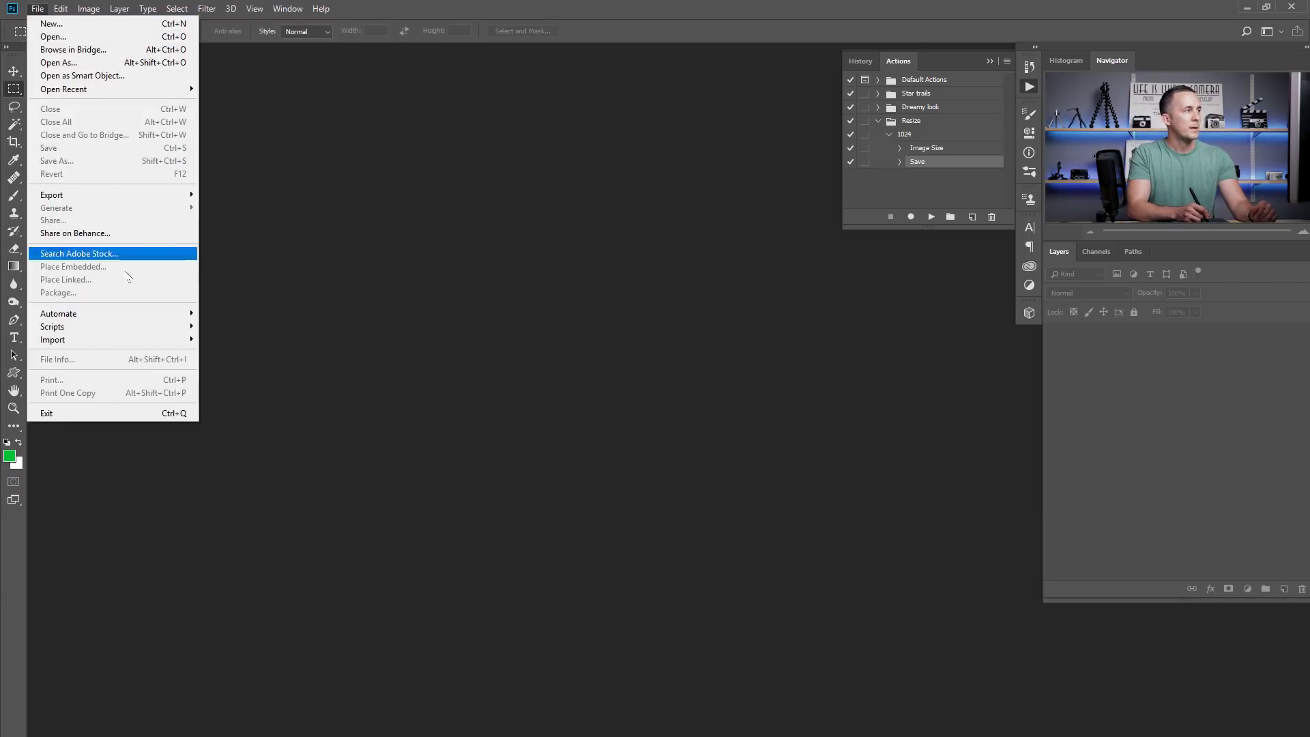
mouse_move(133, 316)
left_click(244, 314)
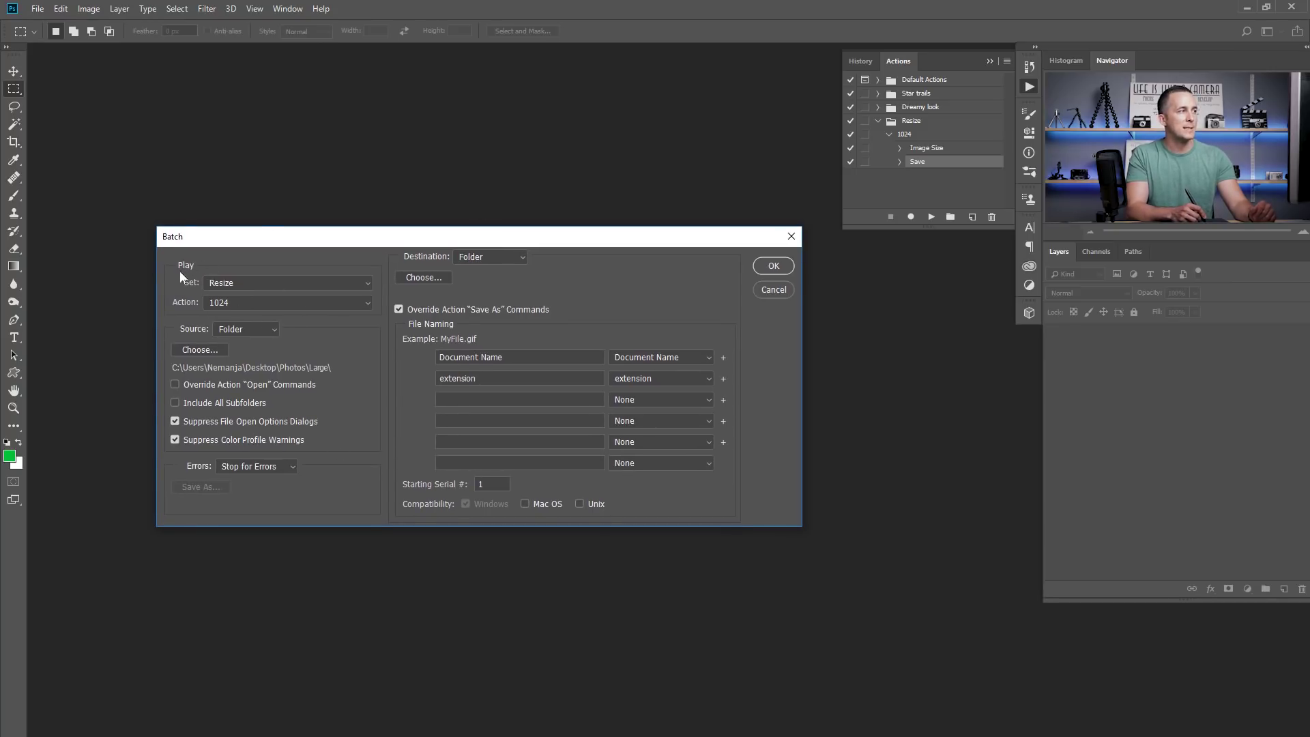
left_click(240, 284)
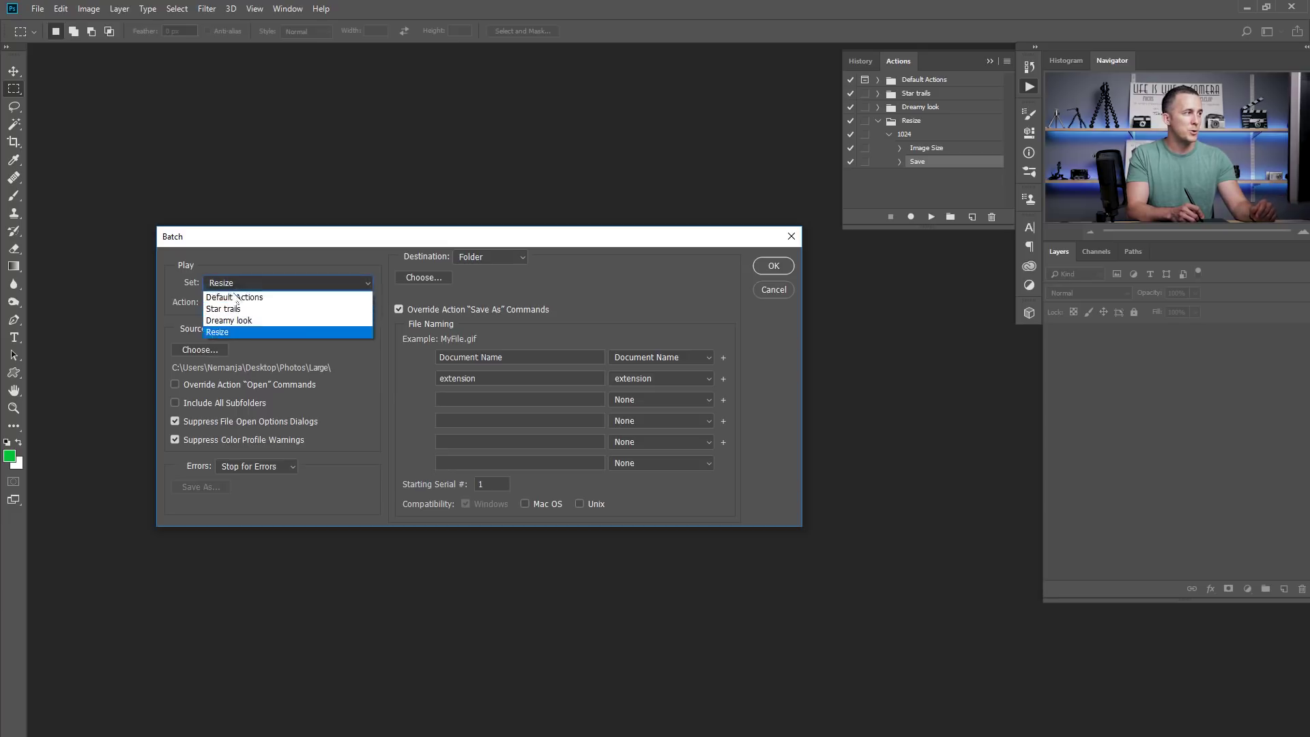
left_click(235, 331)
left_click(235, 306)
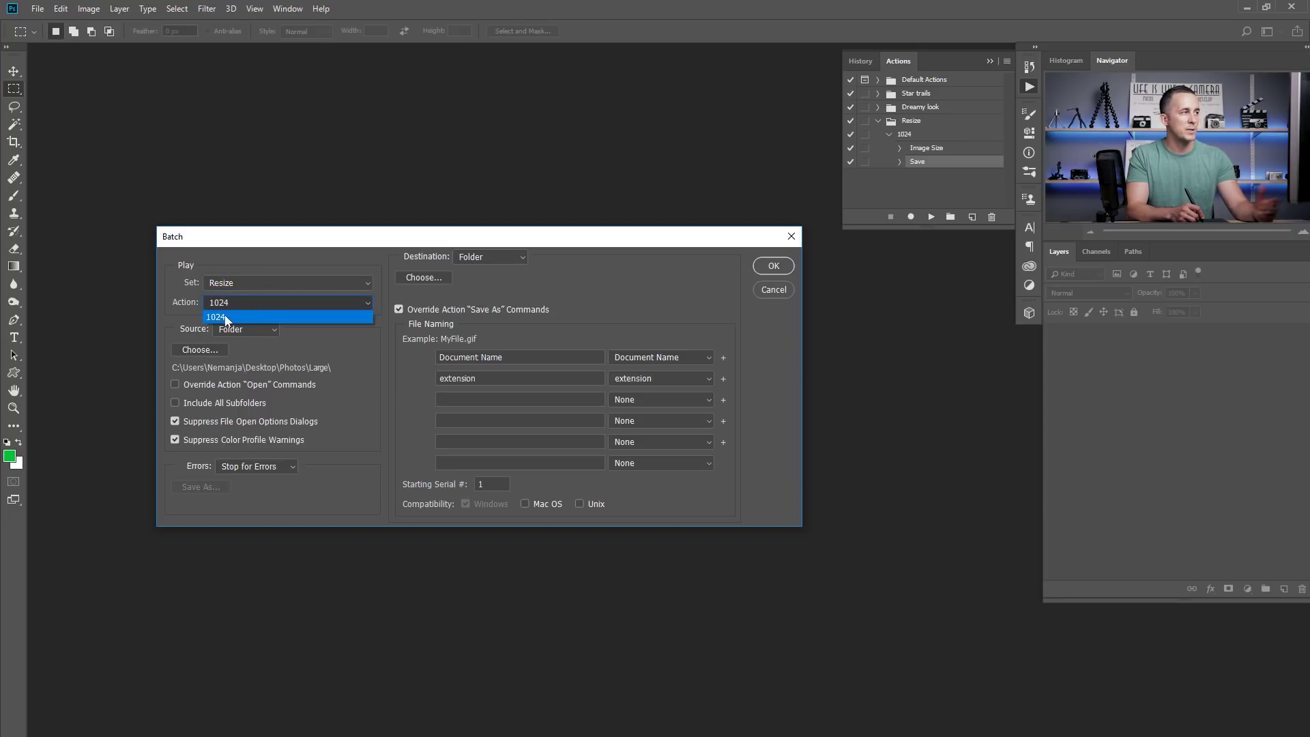
left_click(224, 315)
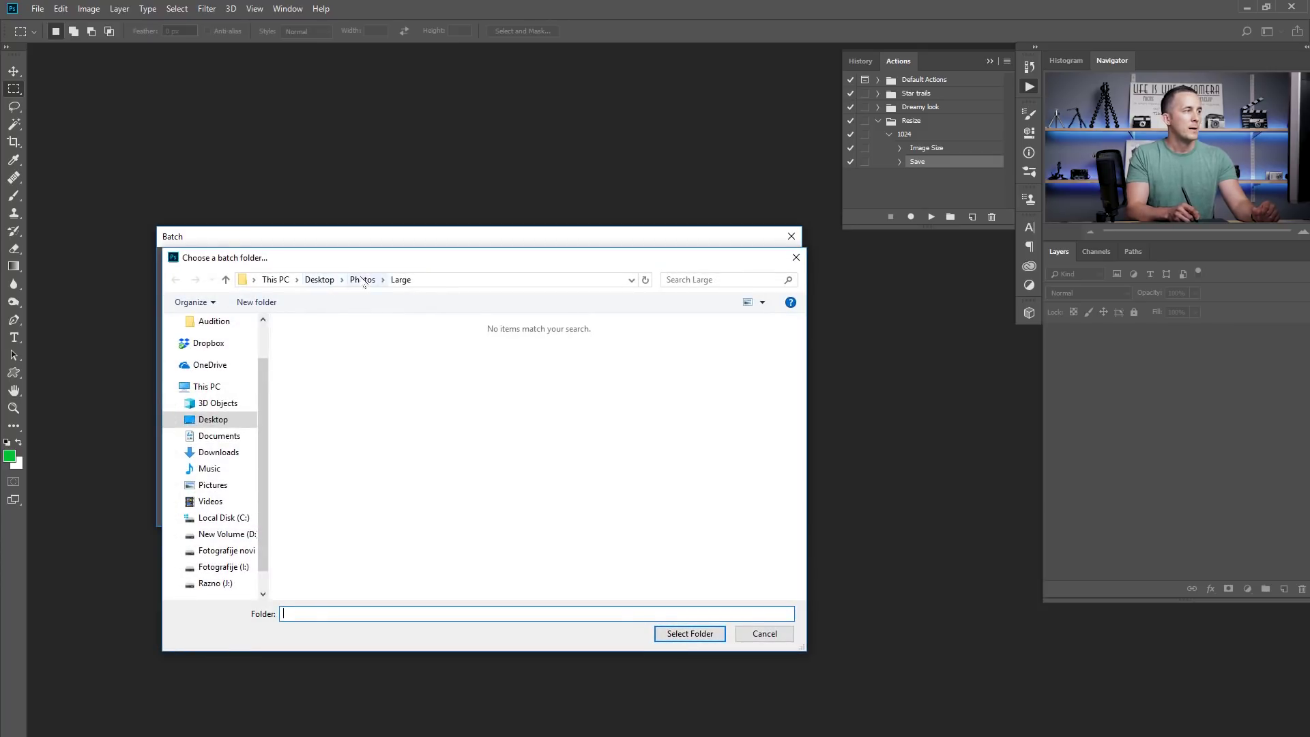
Choose the Large folder inside Desktop\Photos as the batch source folder
left_click(362, 279)
left_click(308, 342)
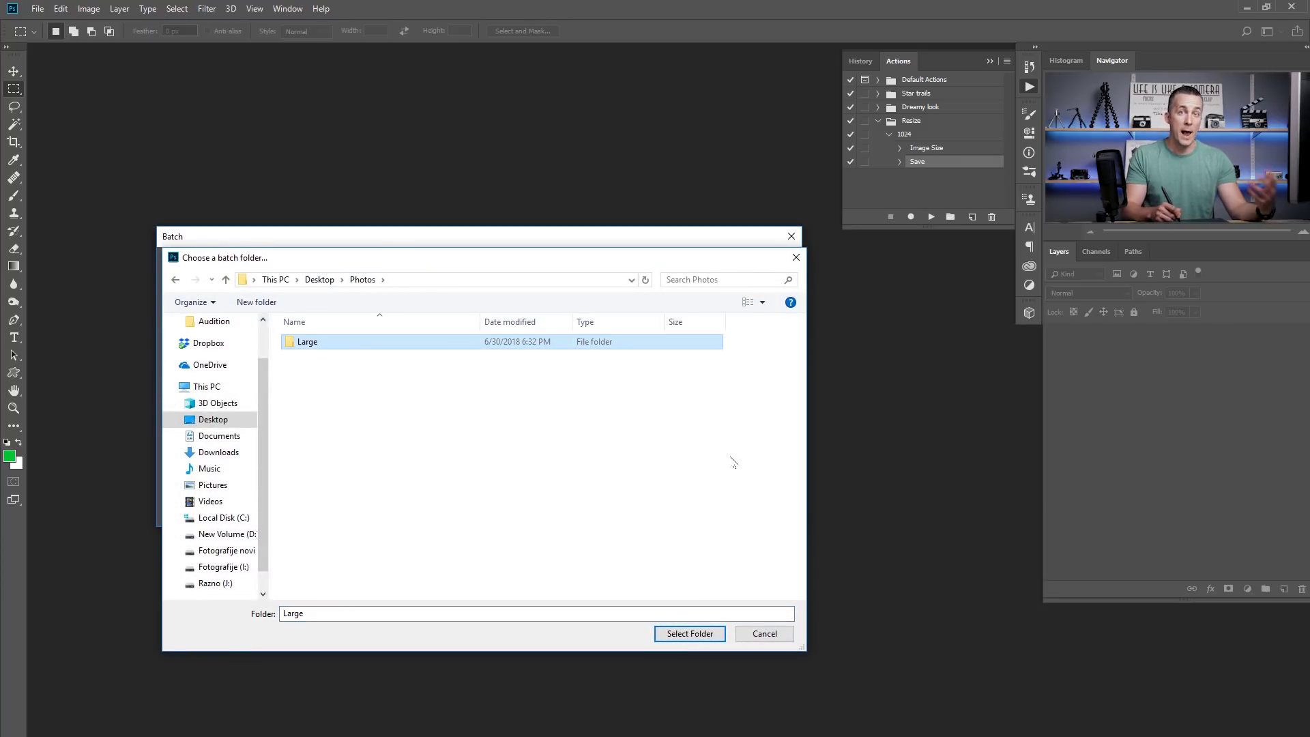
left_click(706, 633)
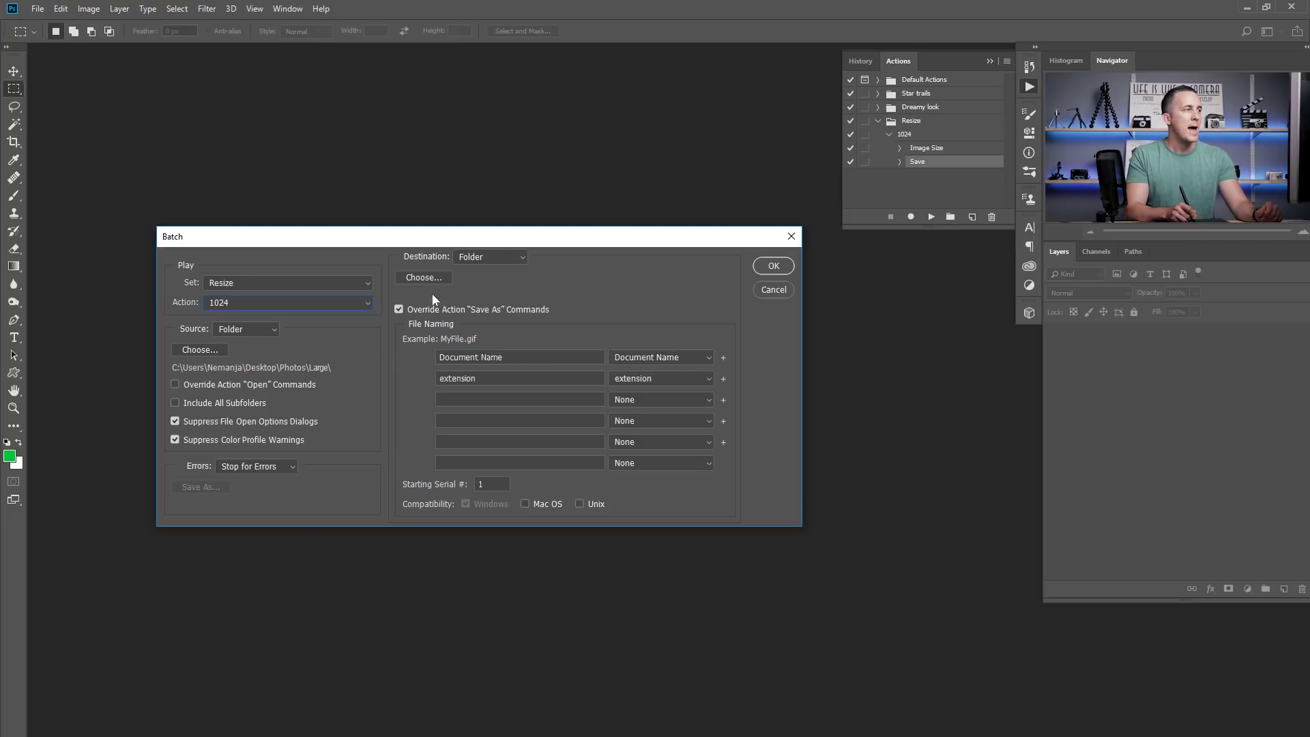
Set the batch destination to Folder and choose a new folder named 1024 created inside Photos
left_click(474, 256)
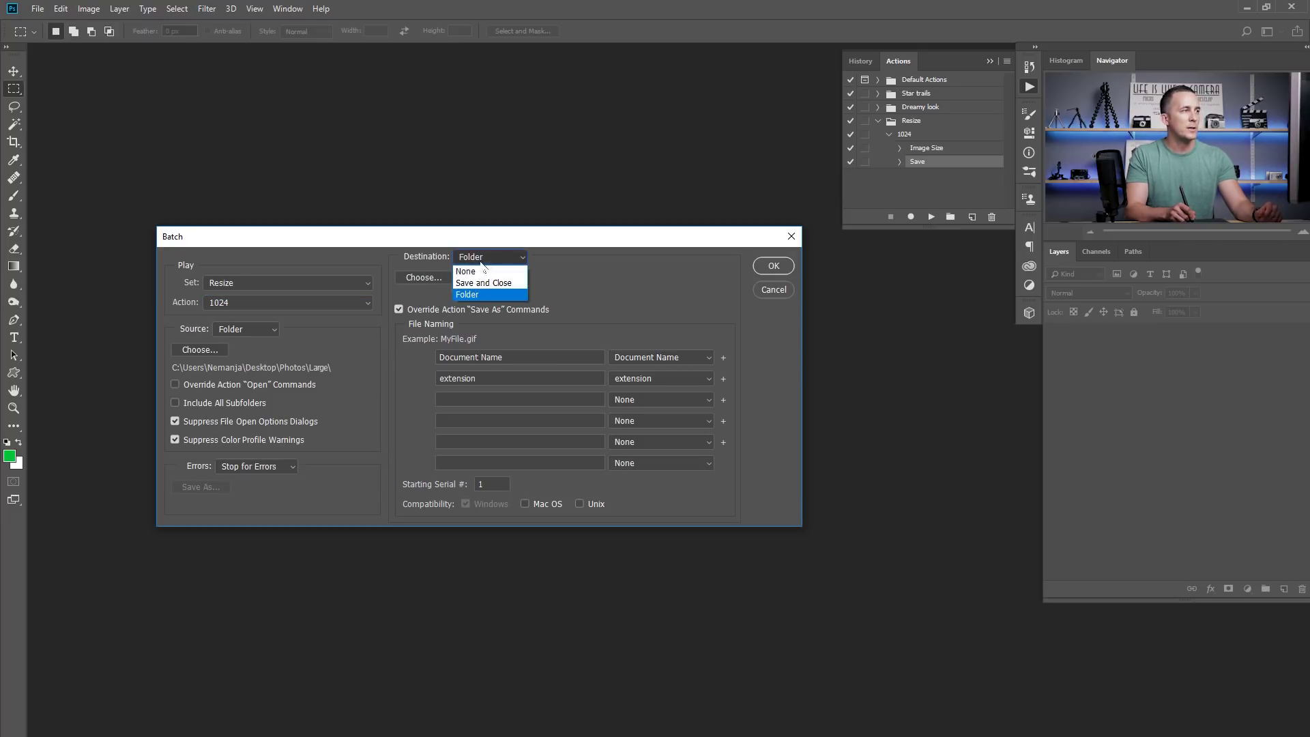
left_click(479, 293)
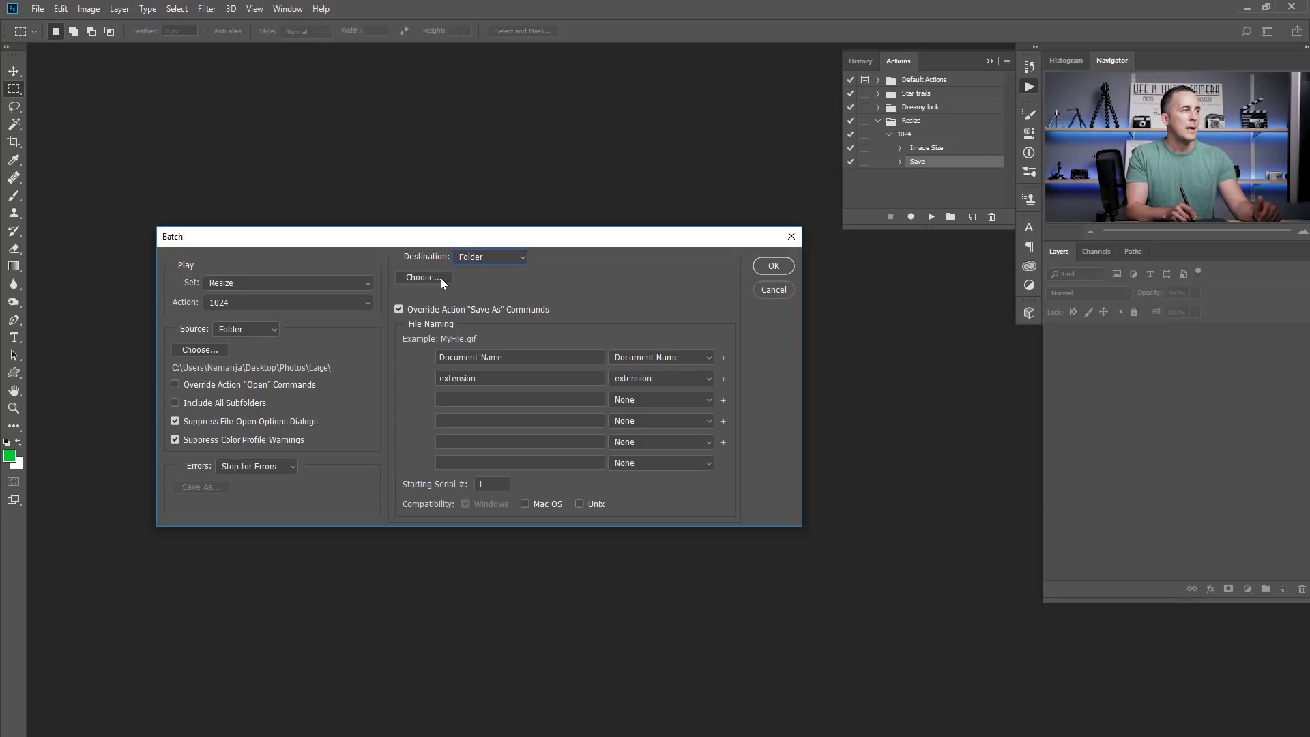
left_click(430, 277)
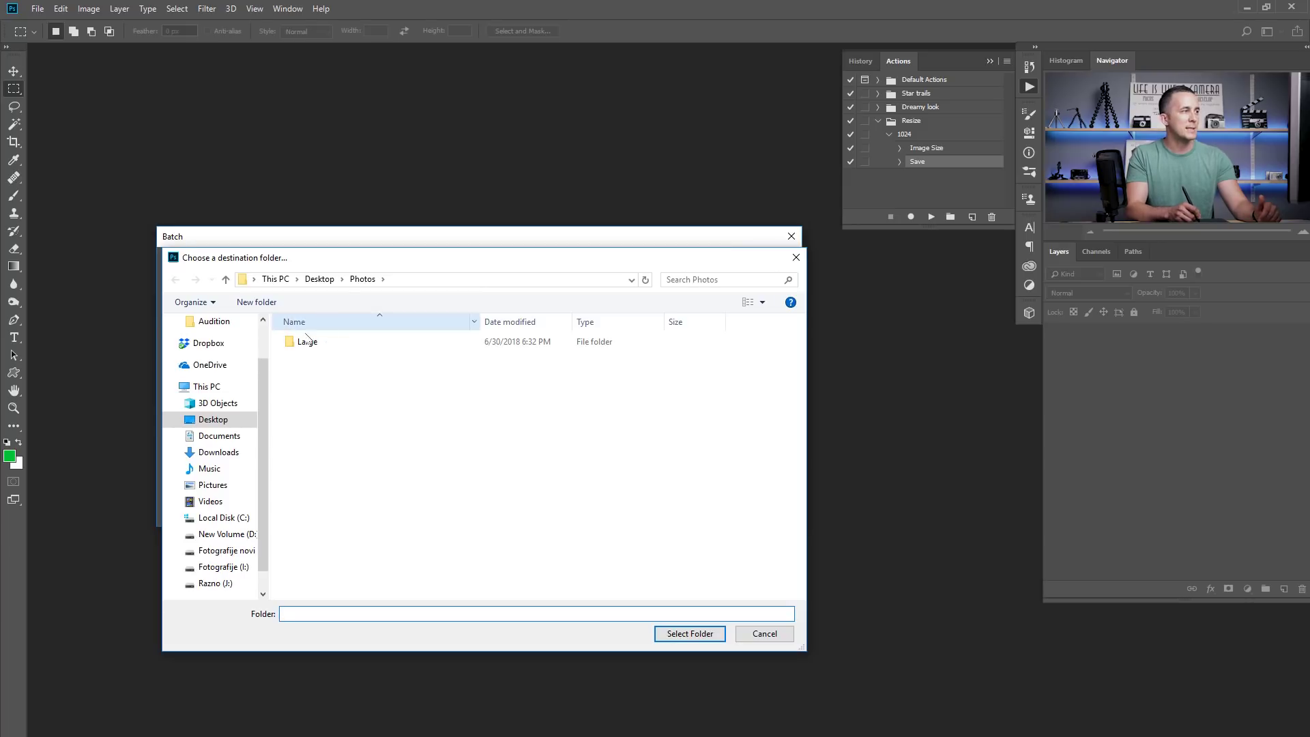
left_click(285, 307)
type("1024")
key("Return")
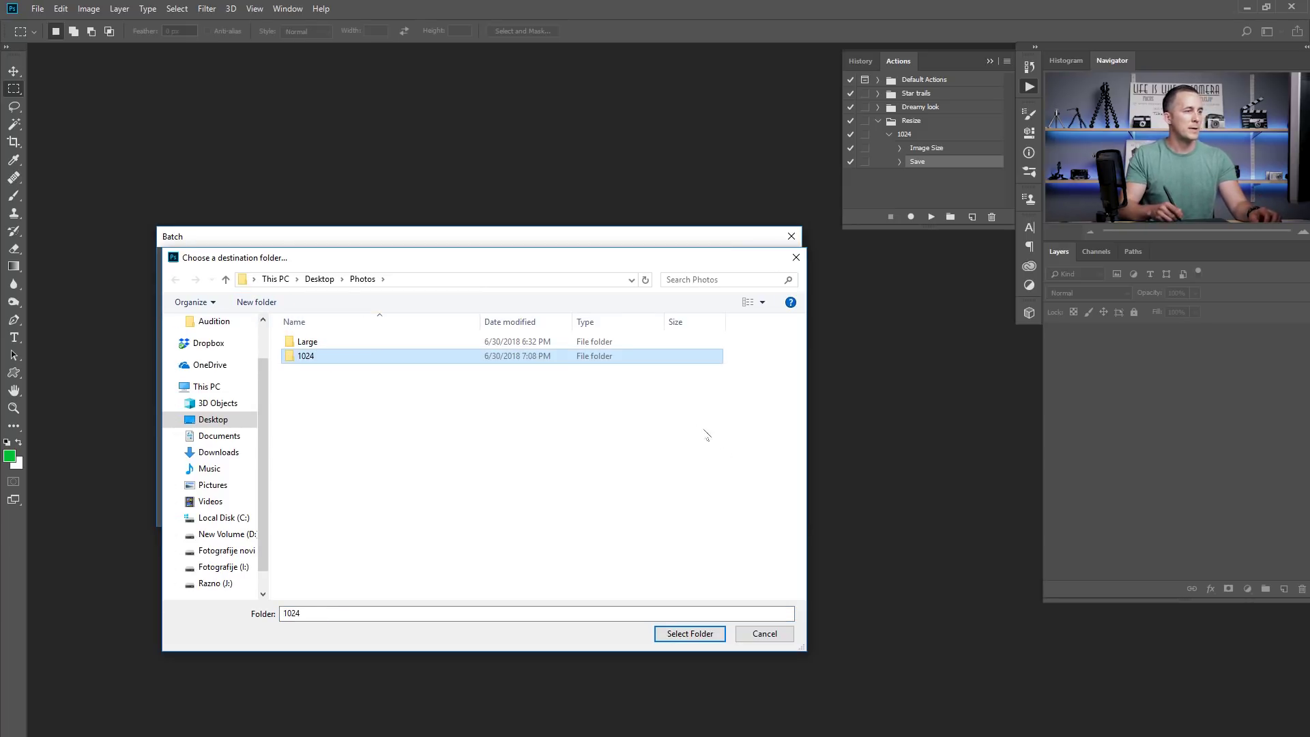
left_click(689, 634)
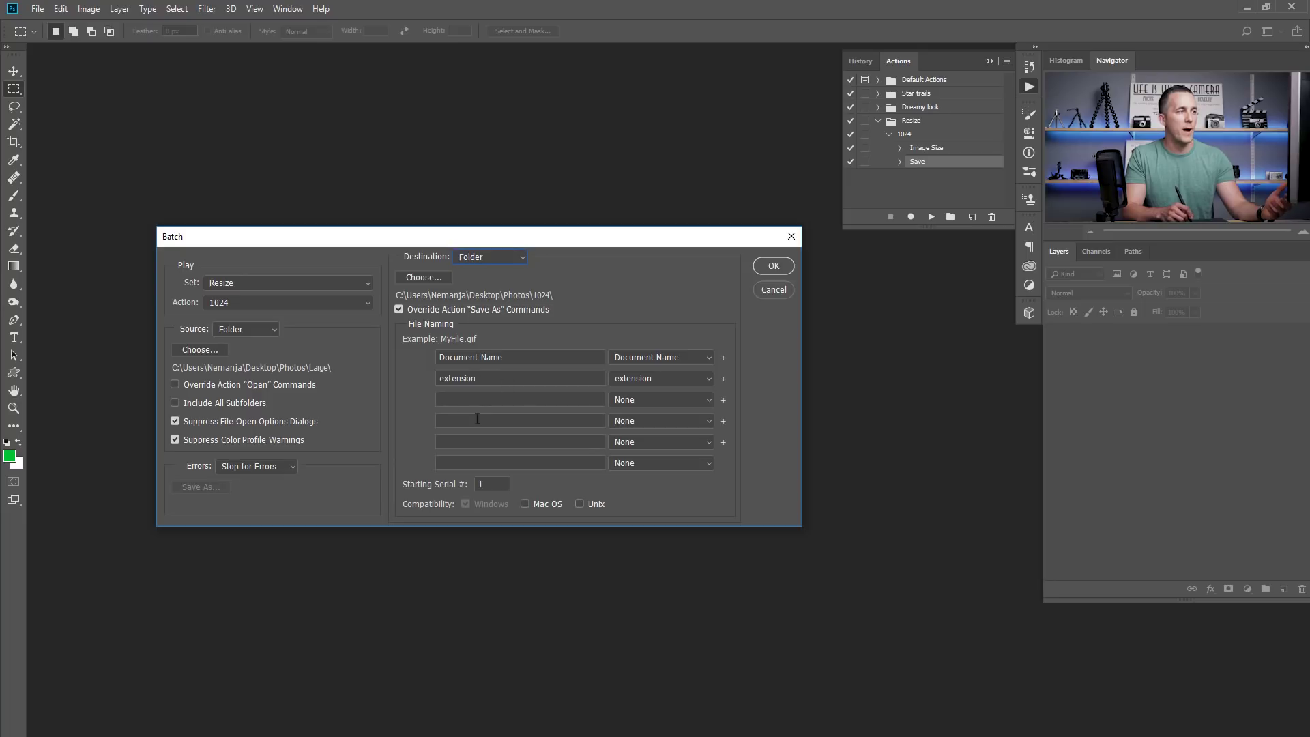
Try mmdd (date) as the third file naming element and reset that element to None
left_click(631, 395)
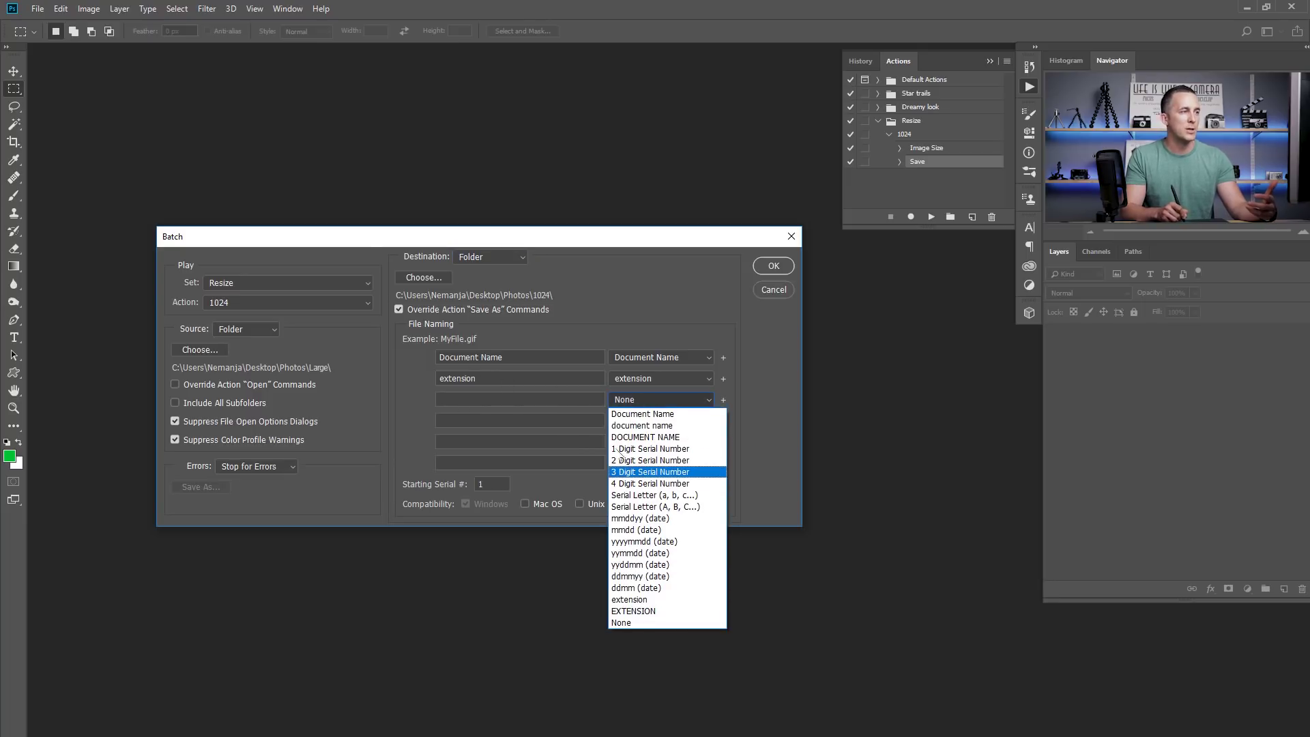
left_click(640, 529)
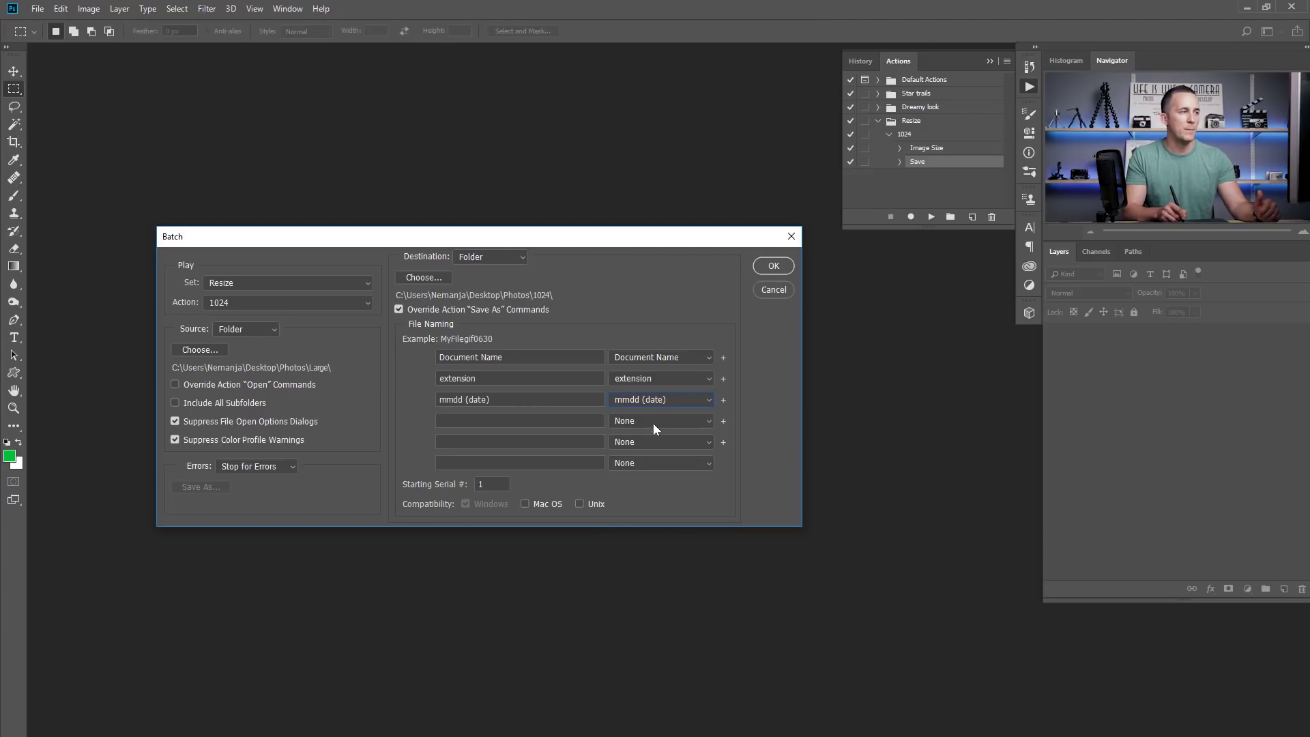
left_click(677, 400)
left_click(689, 625)
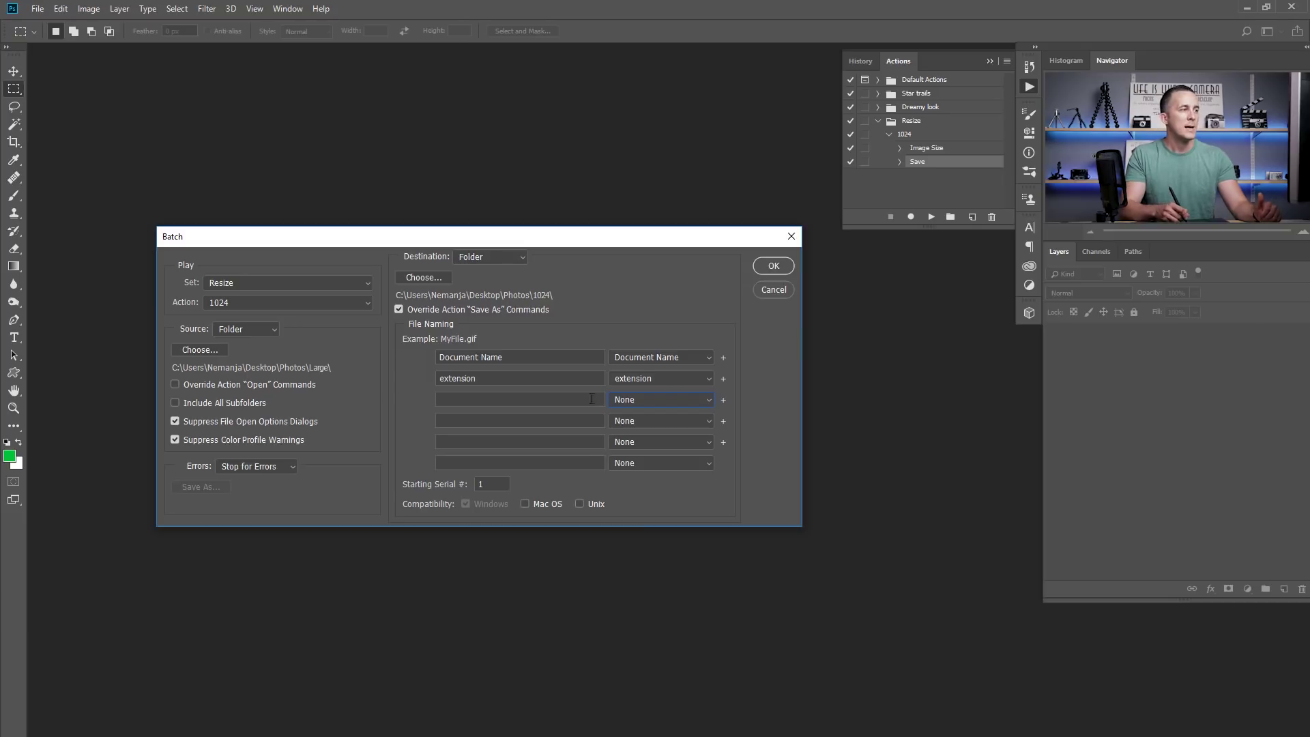
Run the configured batch process on the photos in the Large folder
left_click(773, 265)
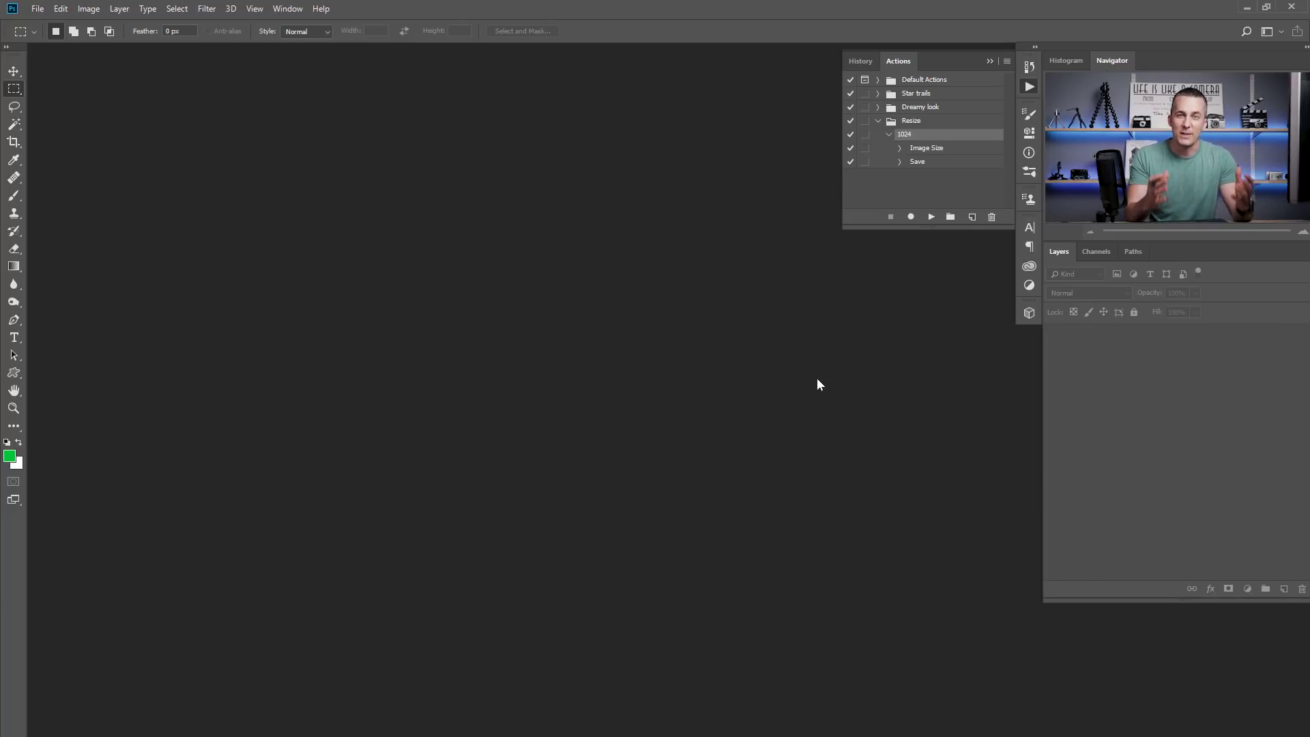
Switch to File Explorer and view several original photos from the Large folder, starting with the elephant, in the image viewer
key("alt+Tab")
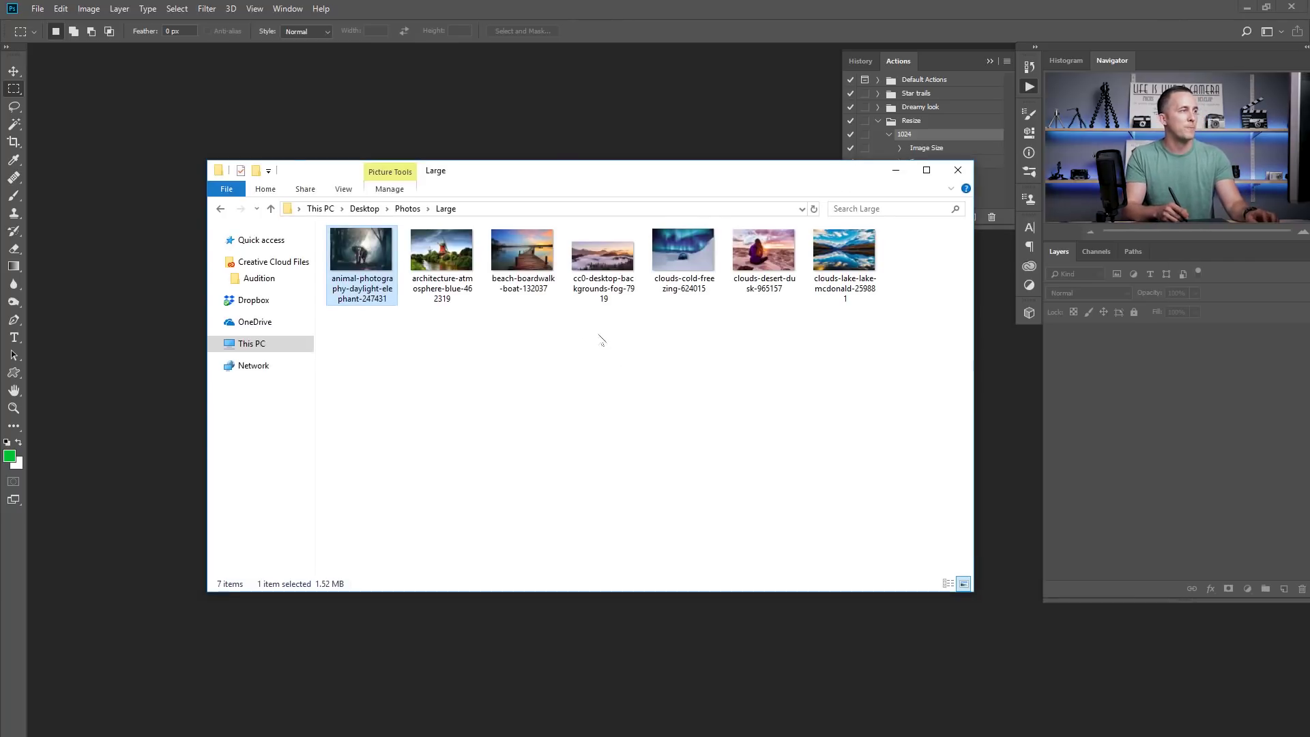
double_click(361, 256)
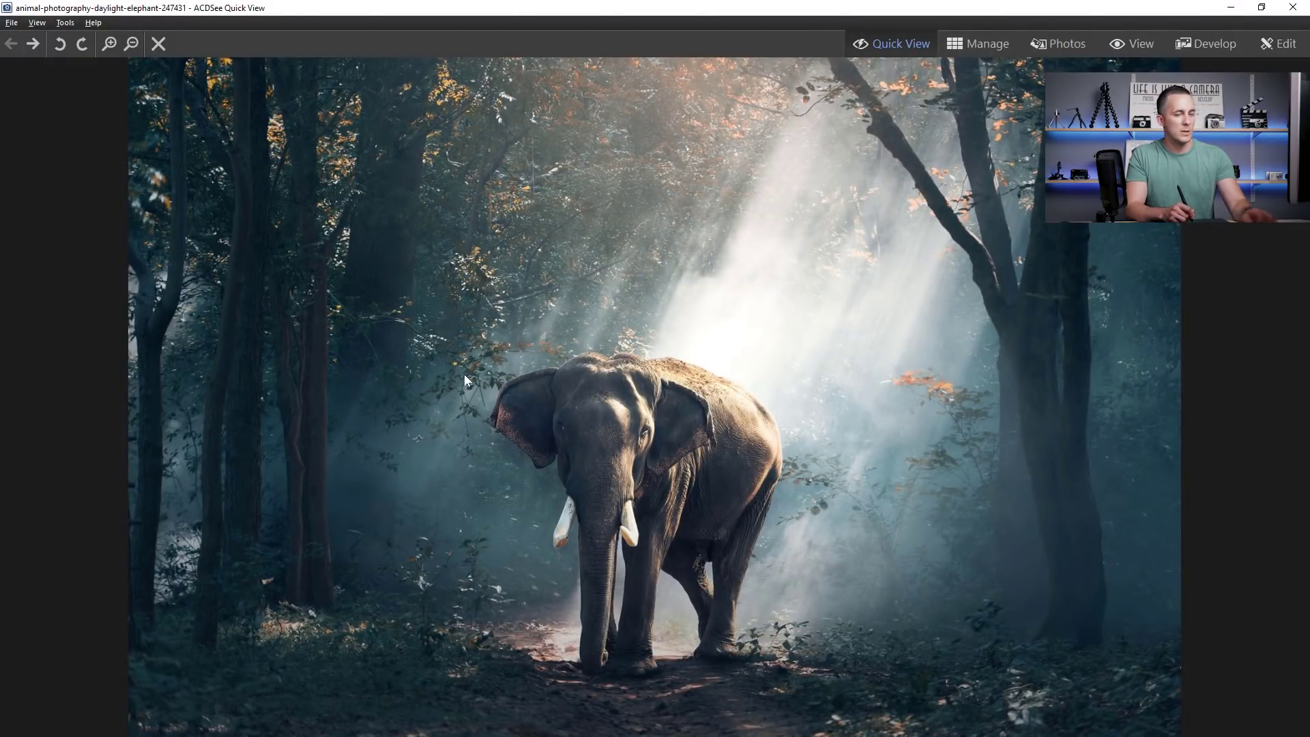
key("Right")
key("Right")
key("Right")
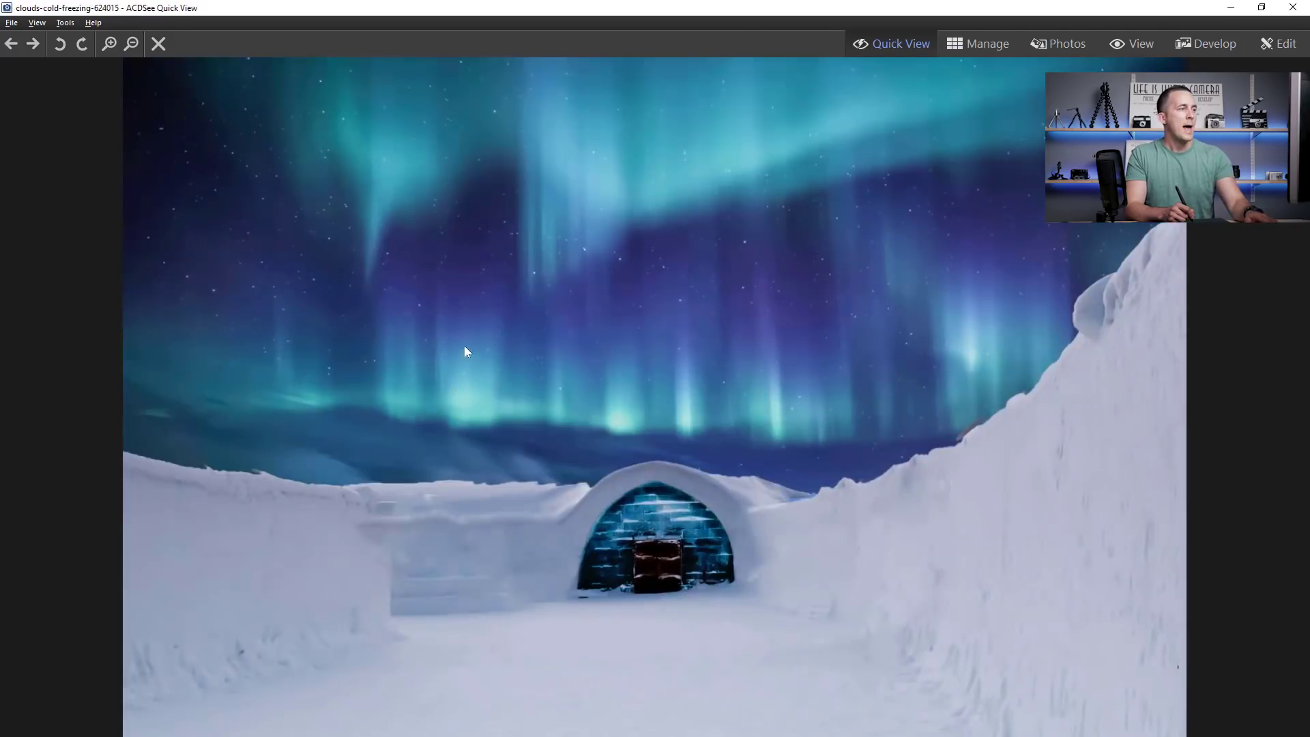
key("Escape")
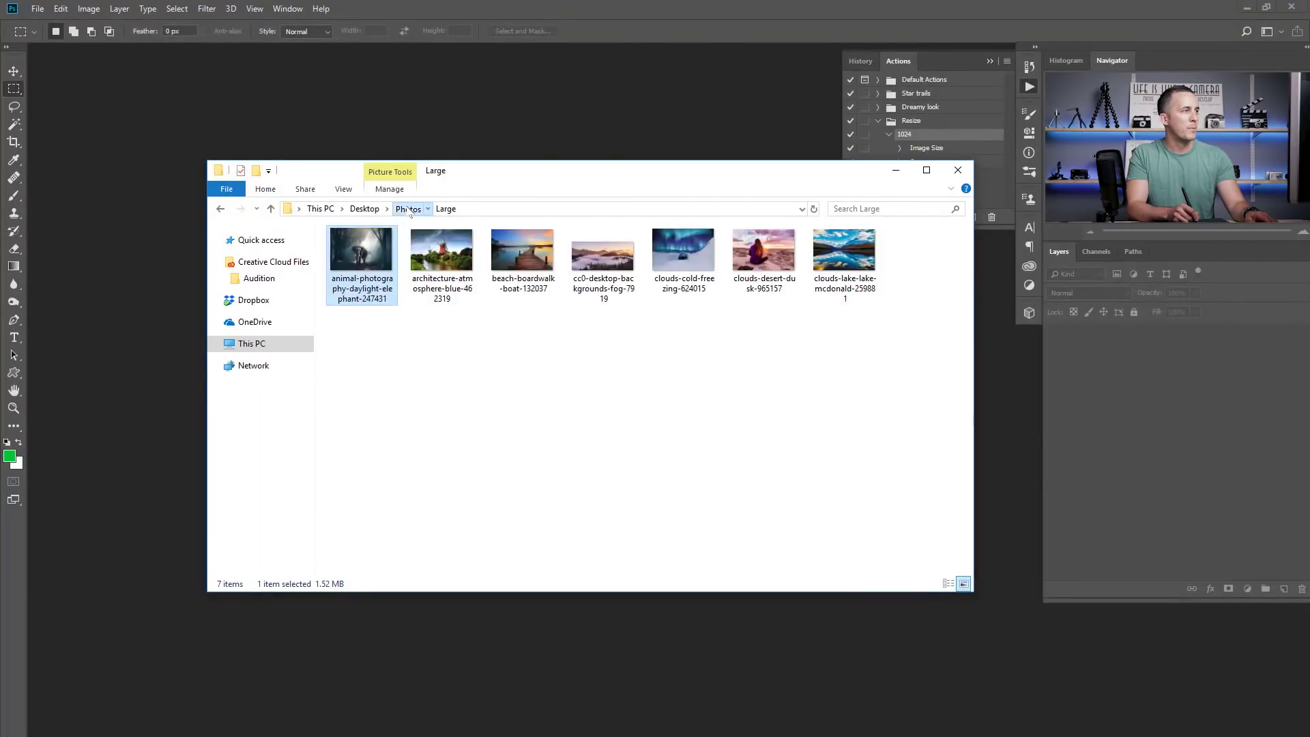
Open the 1024 folder inside Photos and page through its resized photos in the image viewer, starting with the elephant
left_click(408, 209)
double_click(382, 247)
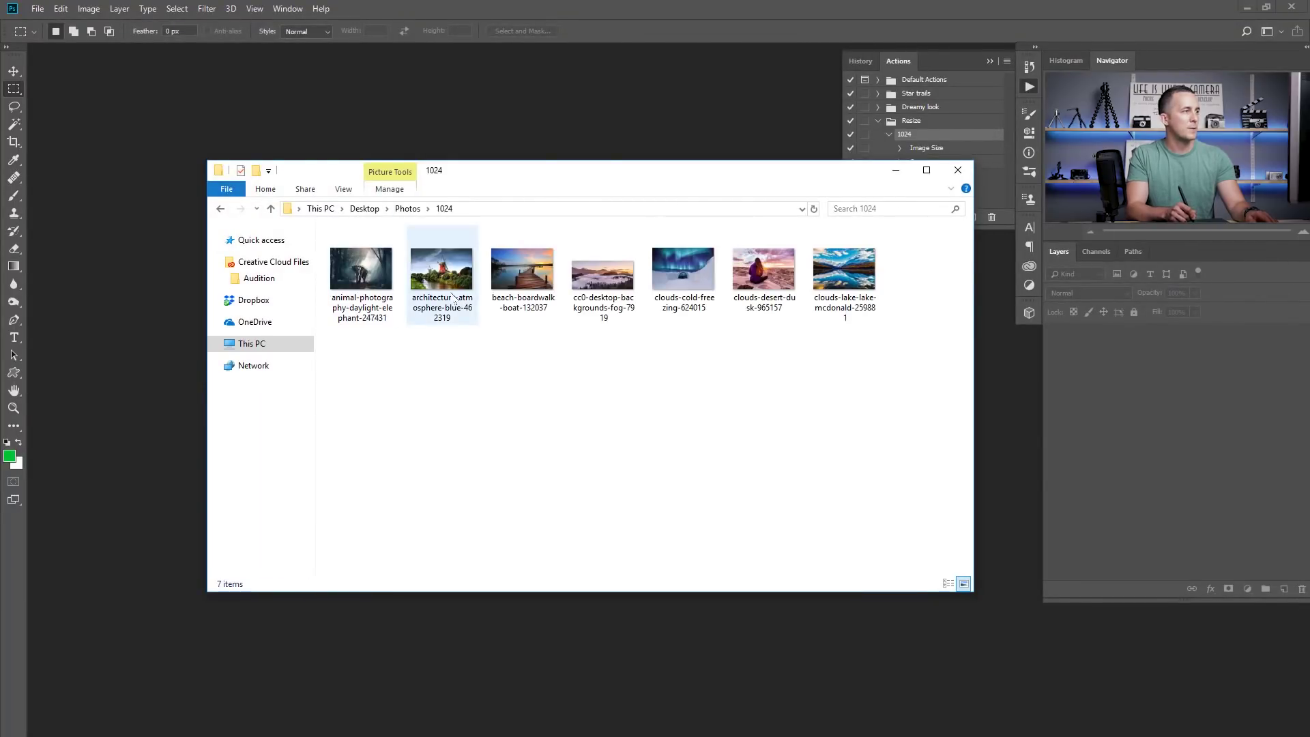
double_click(381, 276)
key("Right")
key("Right")
key("Right")
key("Right")
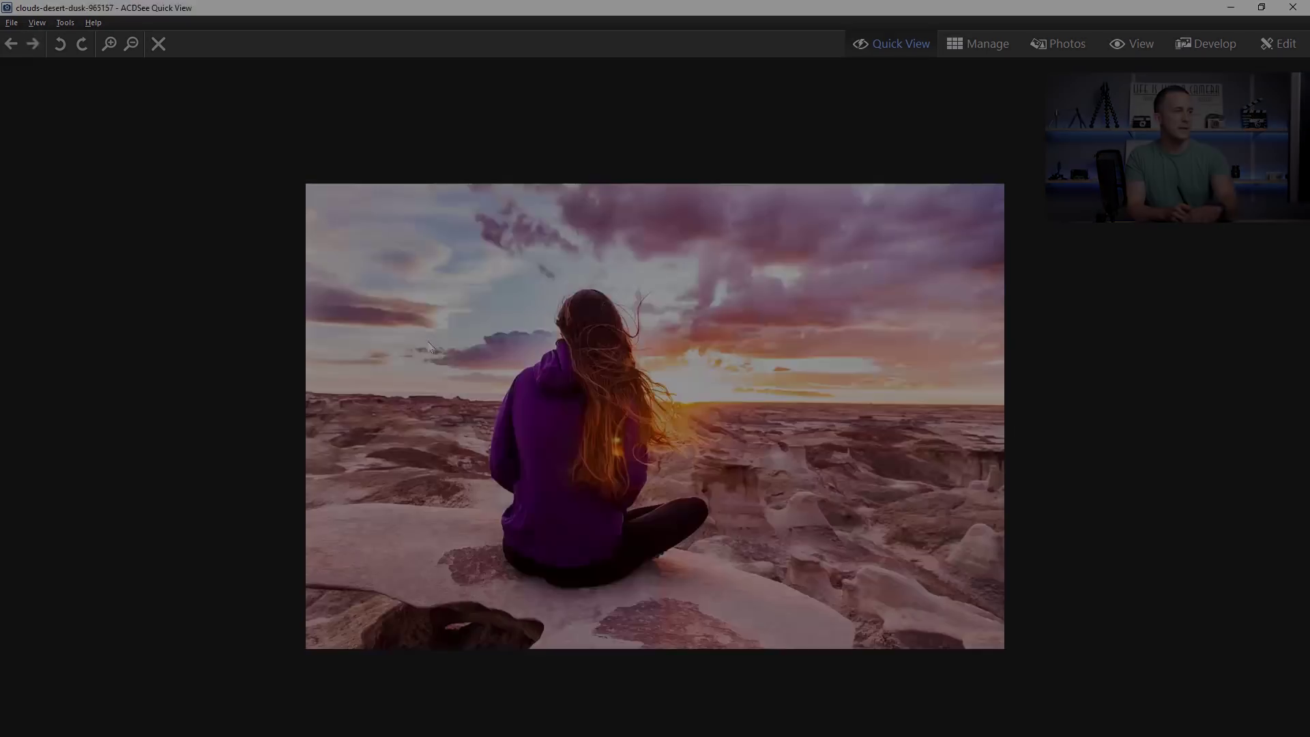
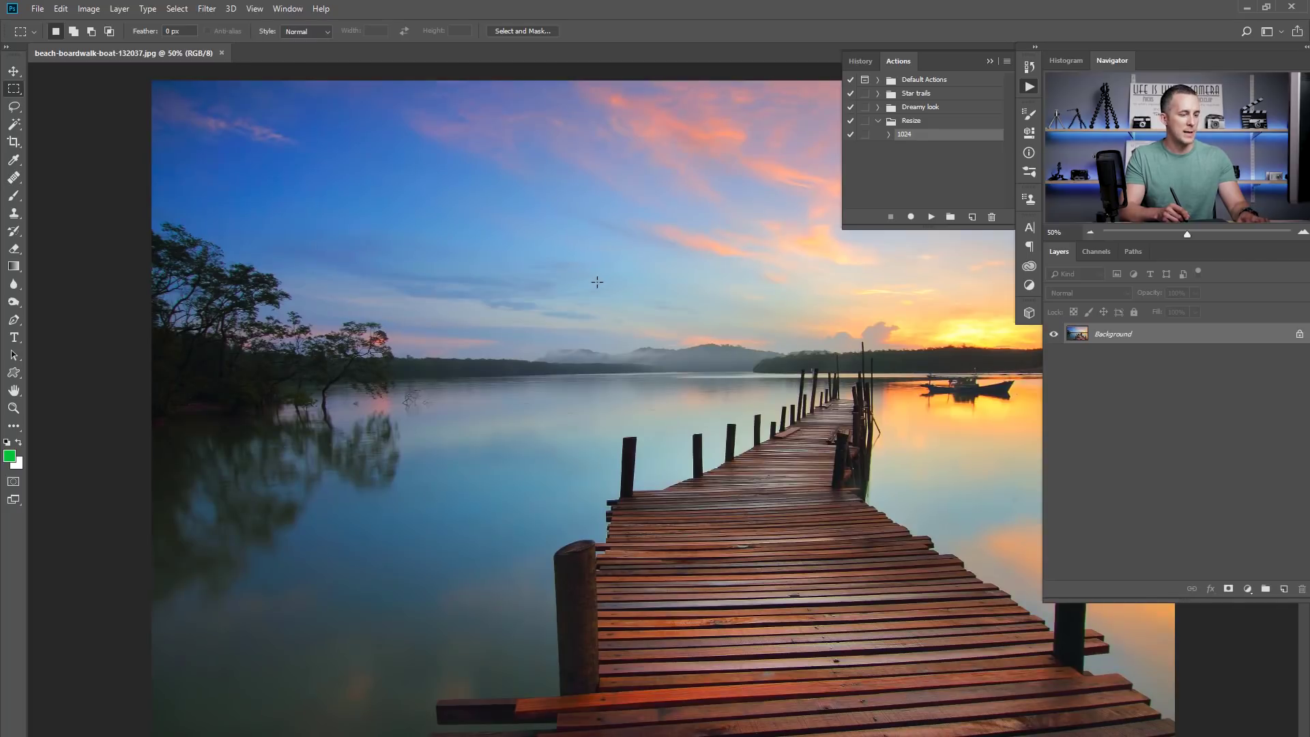
Create a new action named B&W in the Resize set and start recording it
scroll(642, 313, "down", 2)
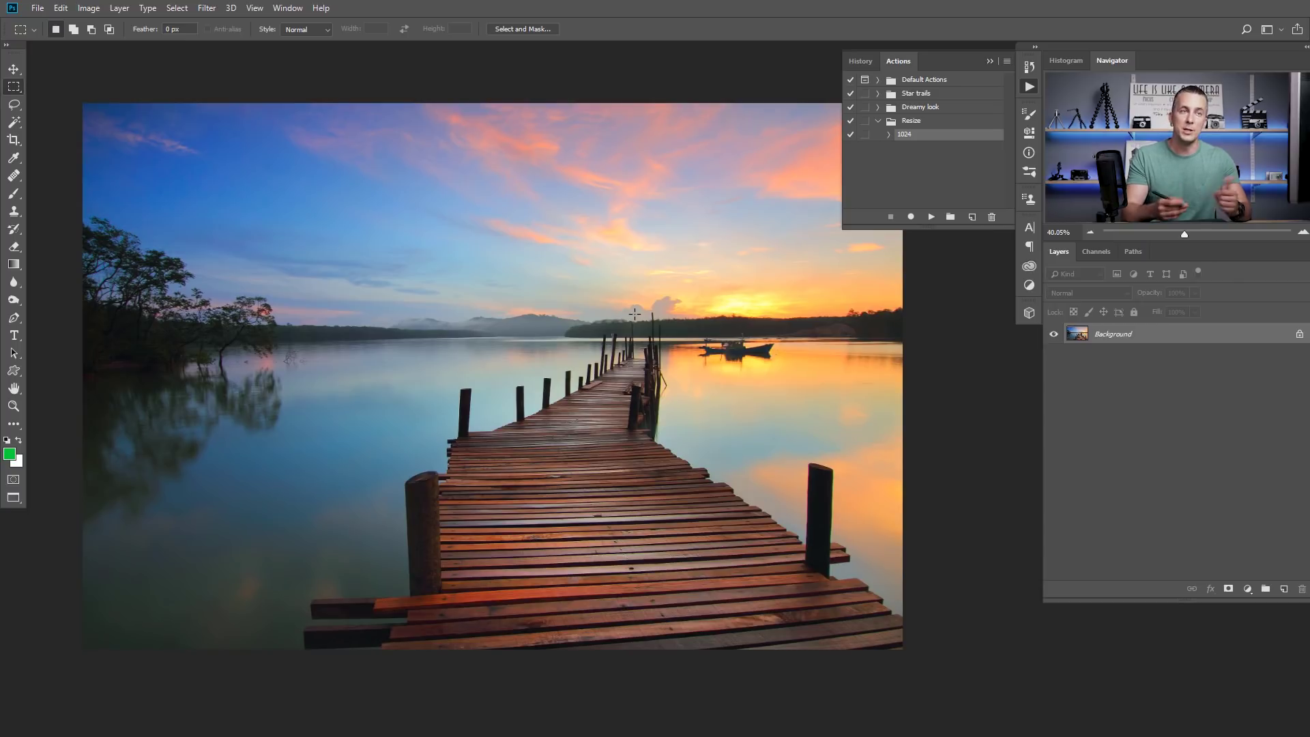
left_click(910, 124)
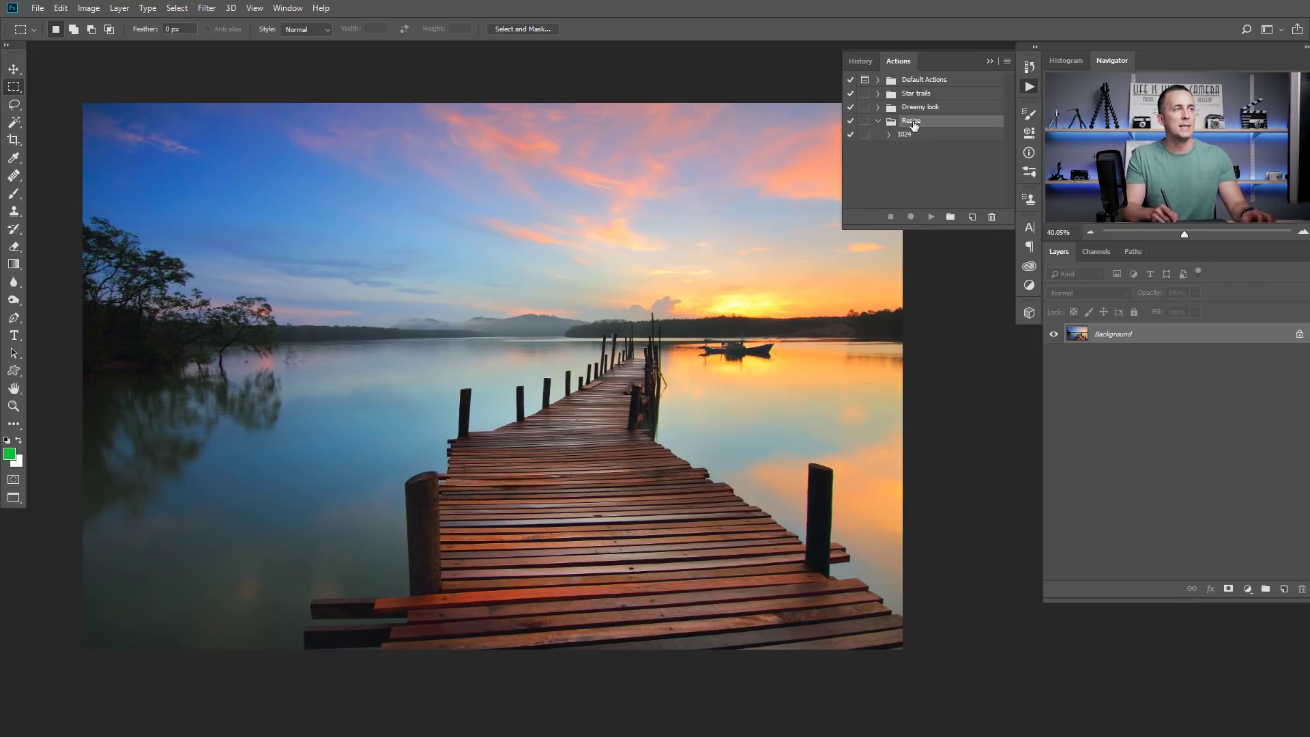
left_click(973, 218)
type("B&W")
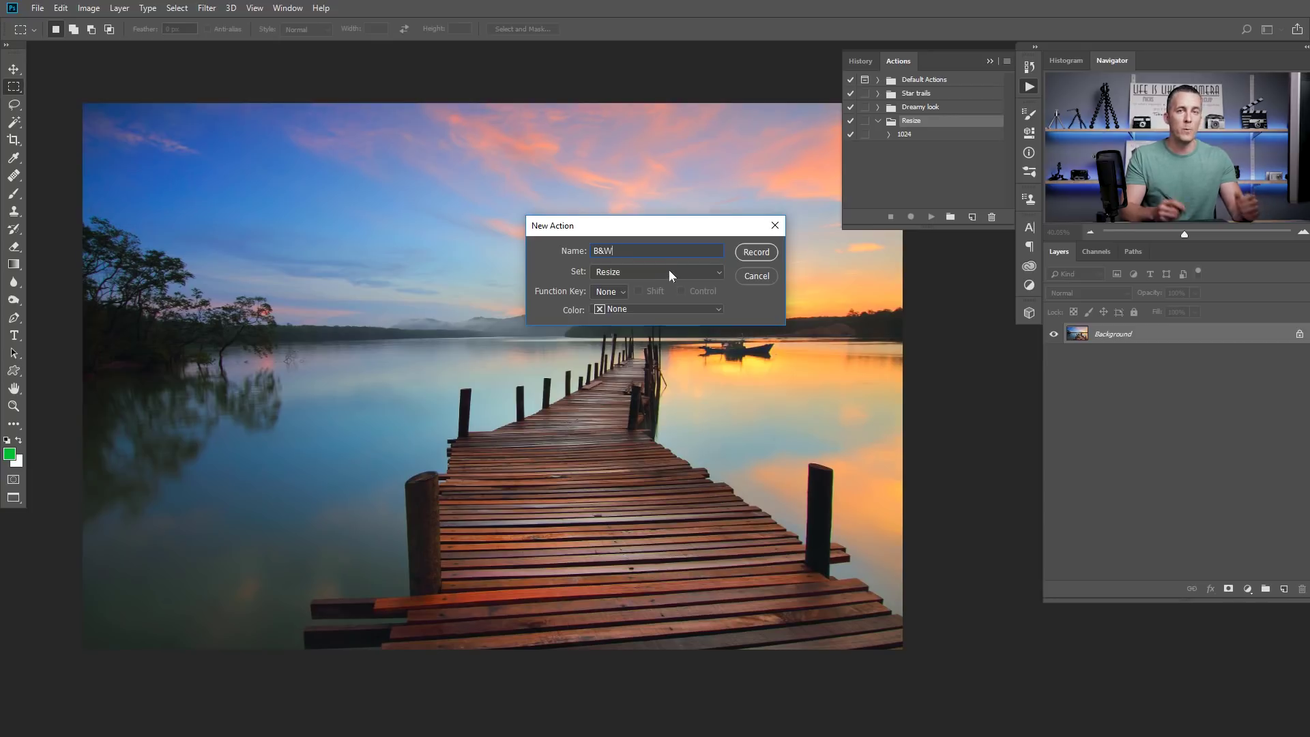
left_click(753, 252)
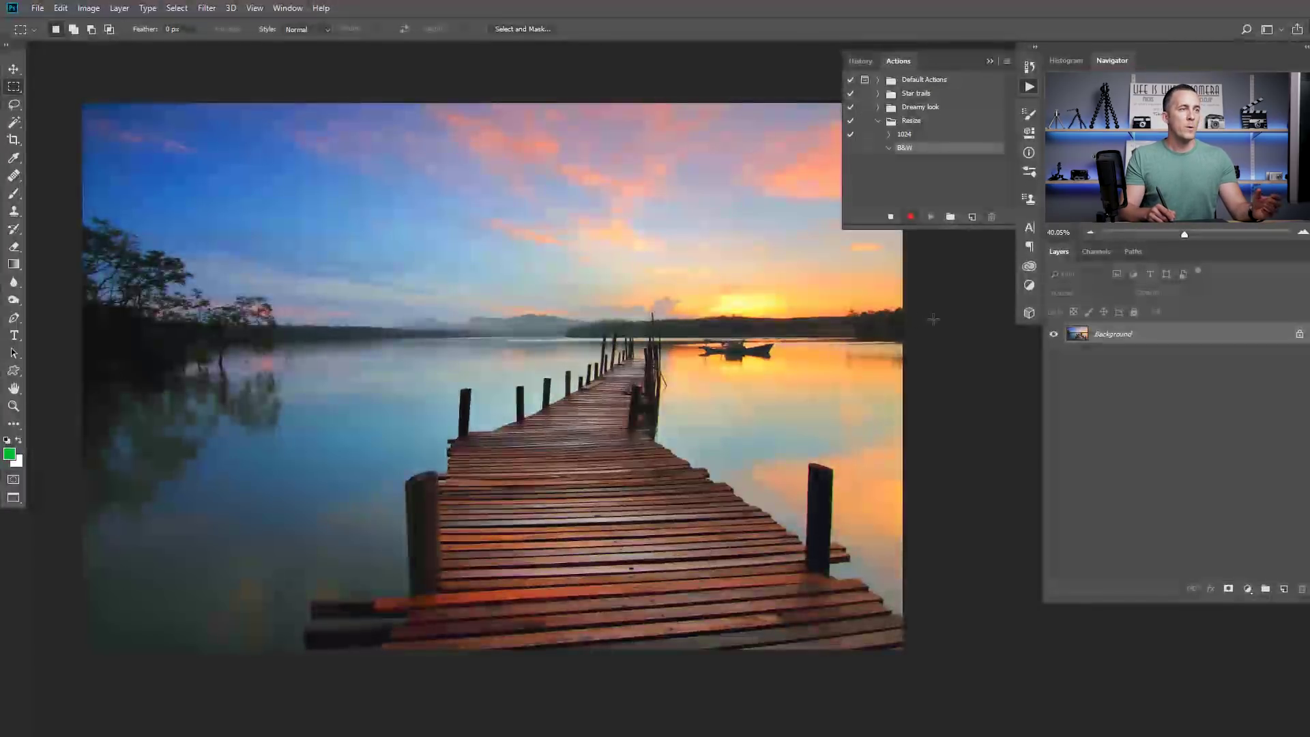
Add a Black & White adjustment layer with default settings above the Background and return to the recorded actions list
left_click(1250, 589)
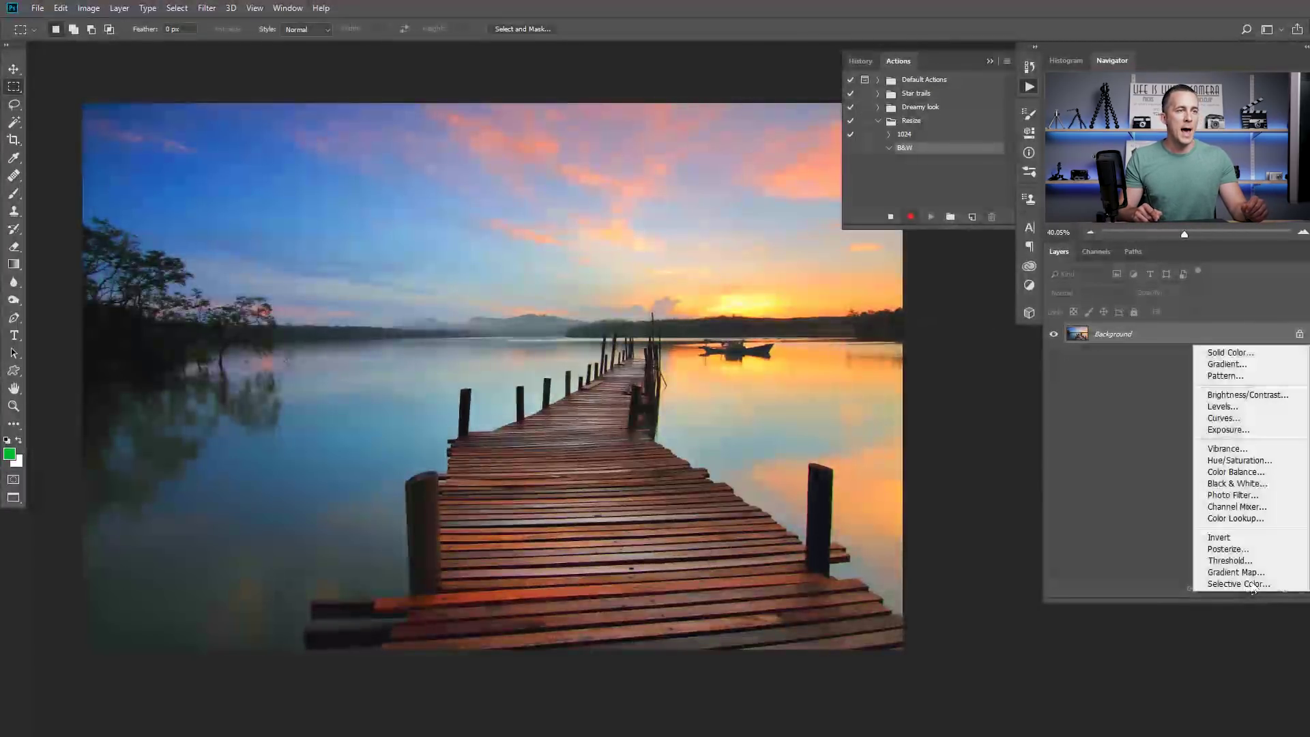
left_click(1237, 484)
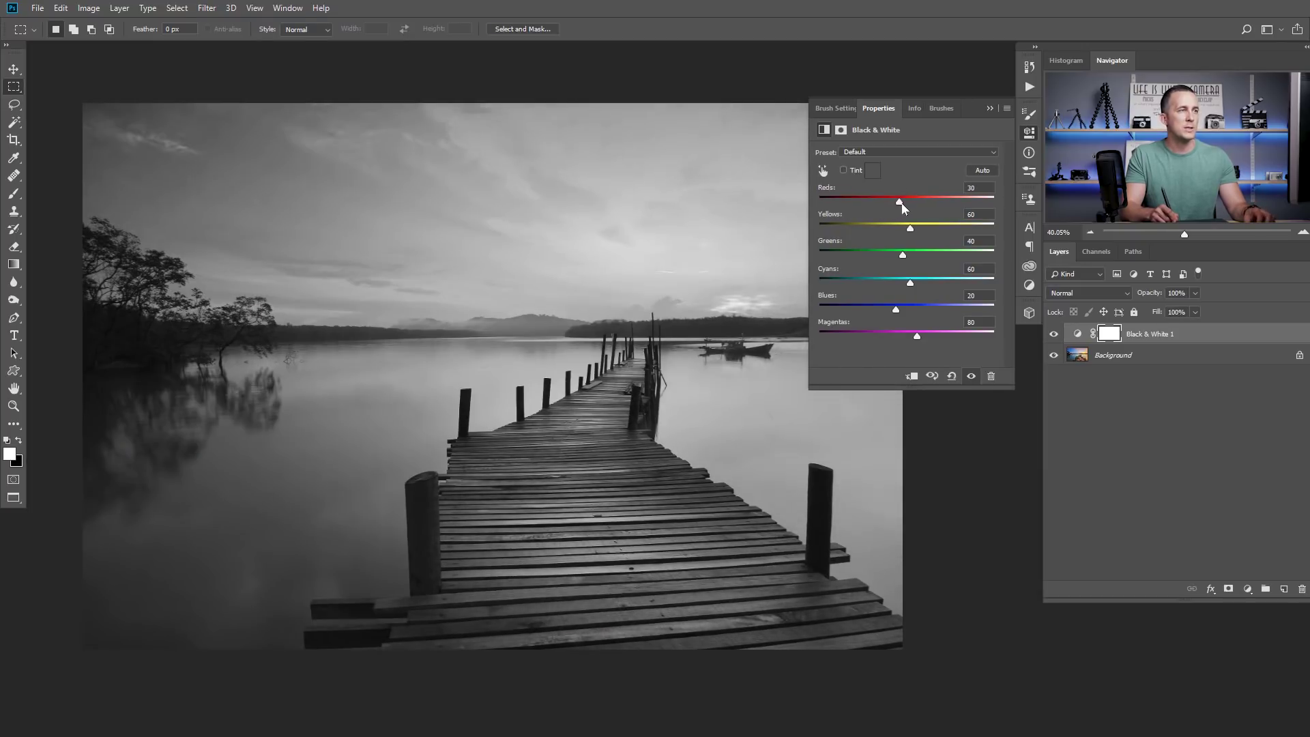
left_click(990, 107)
left_click(1028, 87)
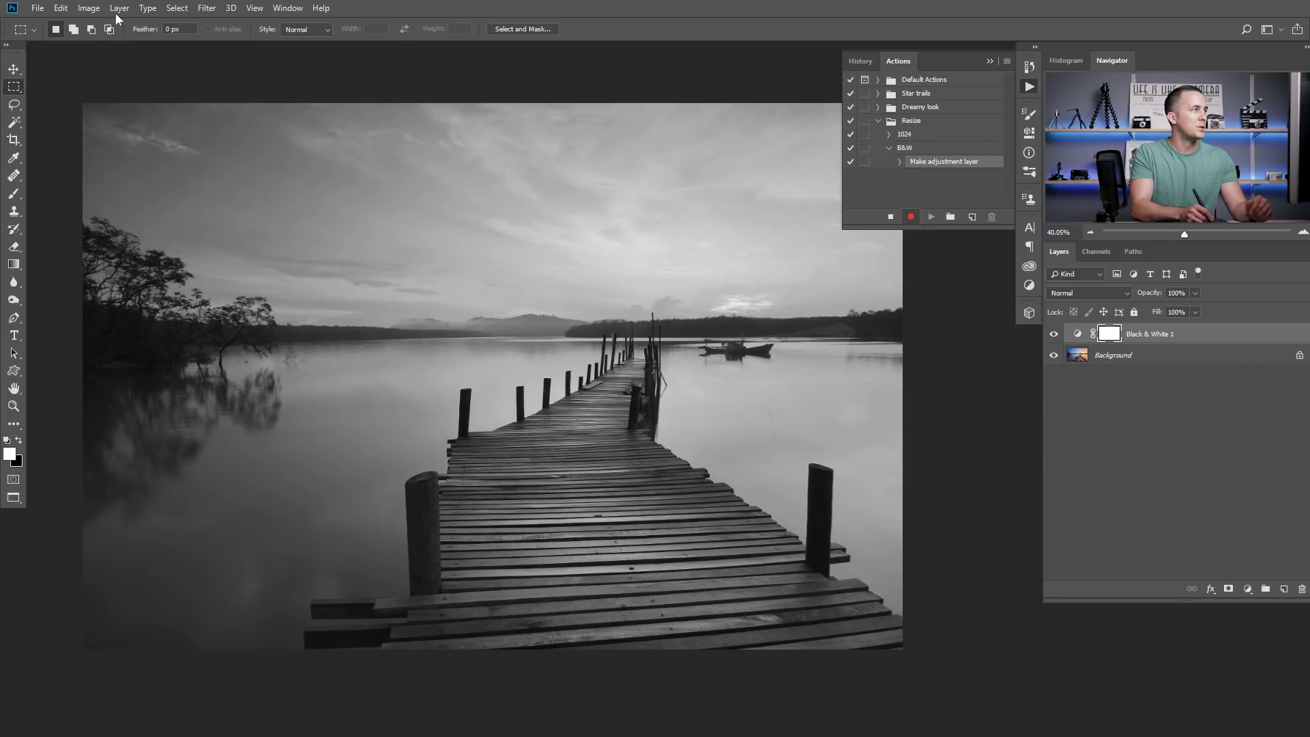
Resize the boardwalk image to a width of 1024 pixels
left_click(89, 9)
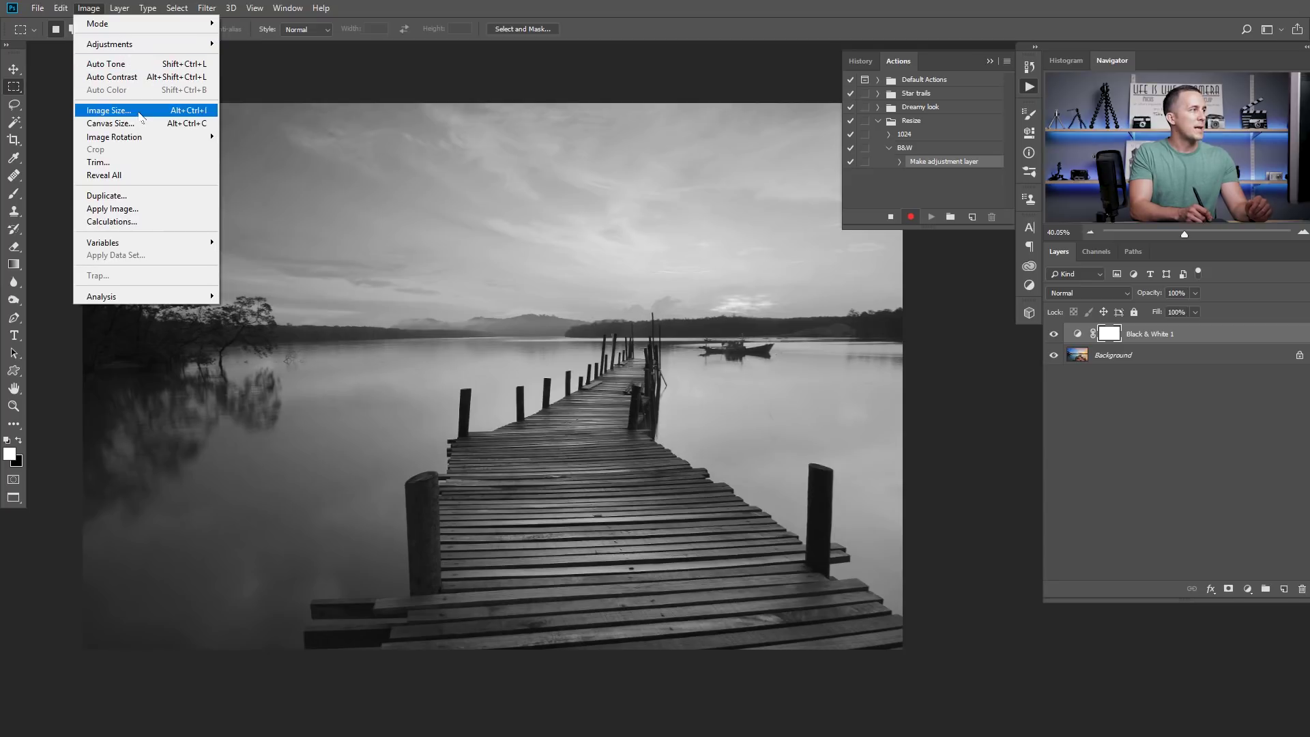
left_click(109, 110)
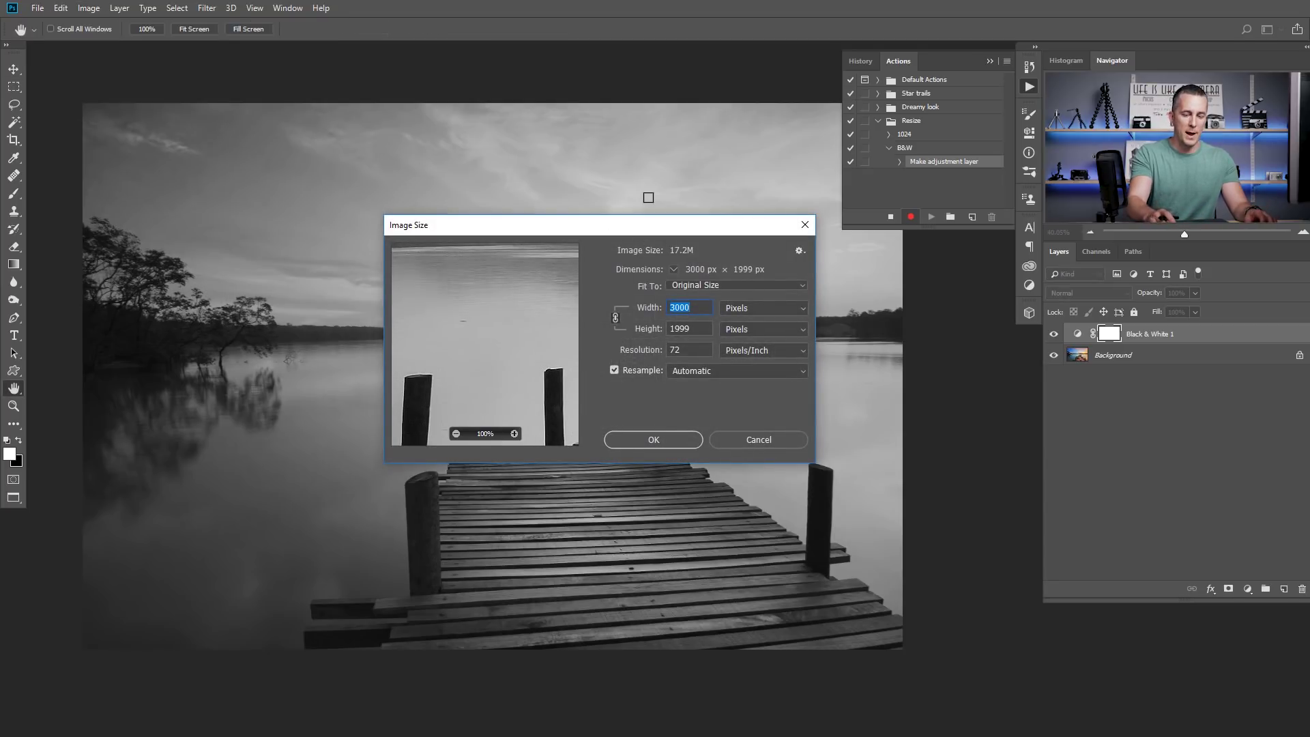
type("1024")
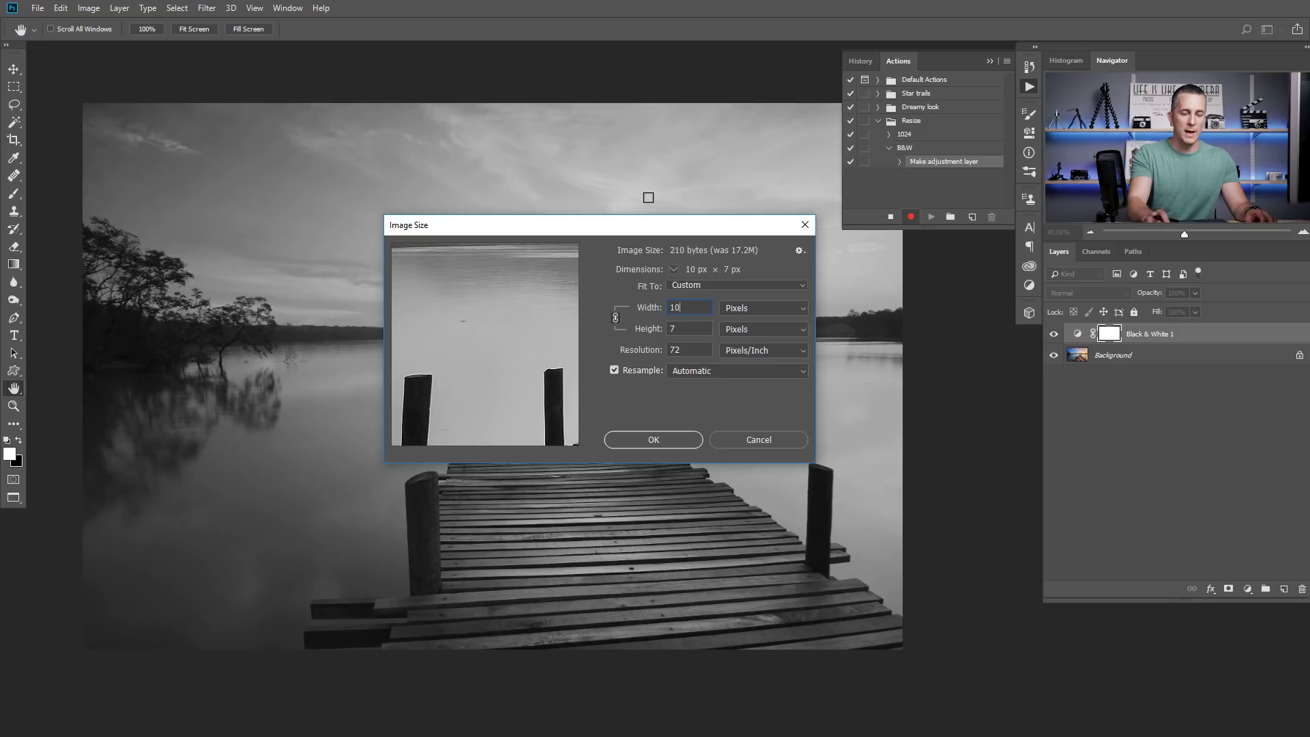
left_click(656, 440)
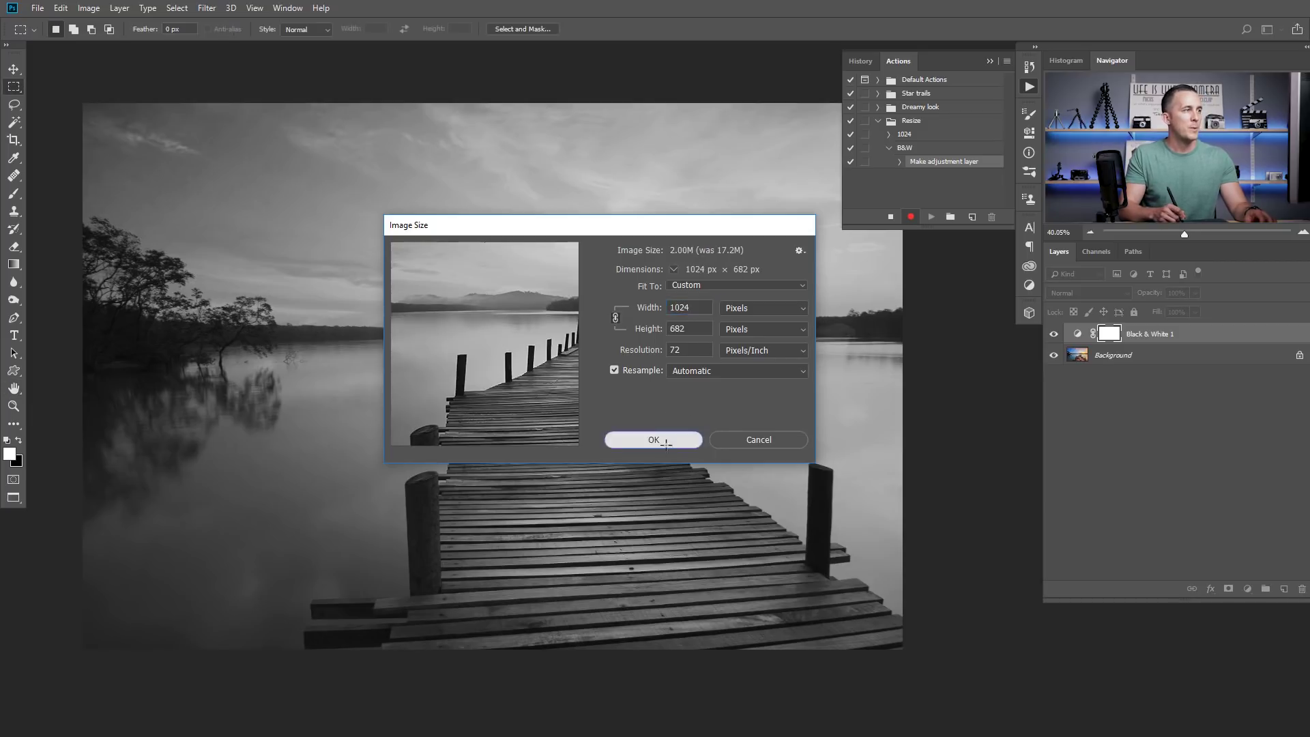
Save a JPEG copy in the Large folder as beach-boardwalk-boat-13 with quality 8, without replacing the original file
left_click(37, 7)
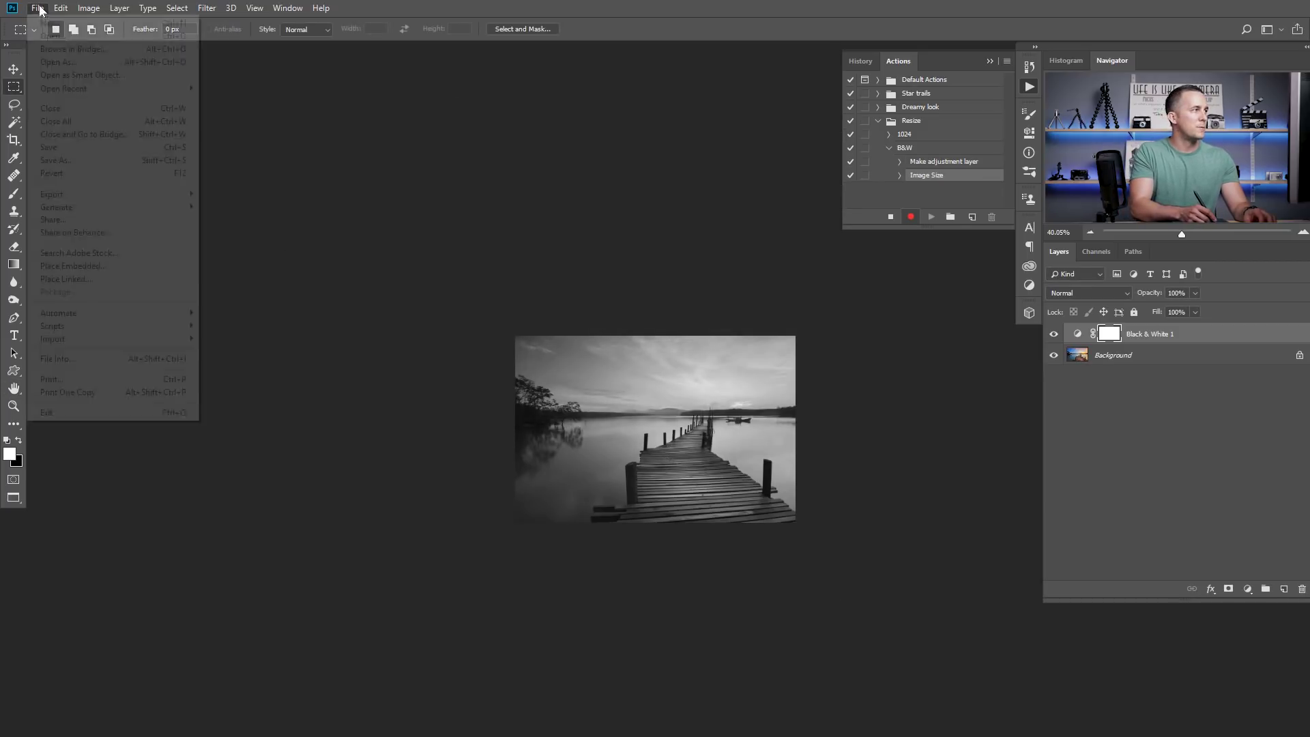
left_click(102, 161)
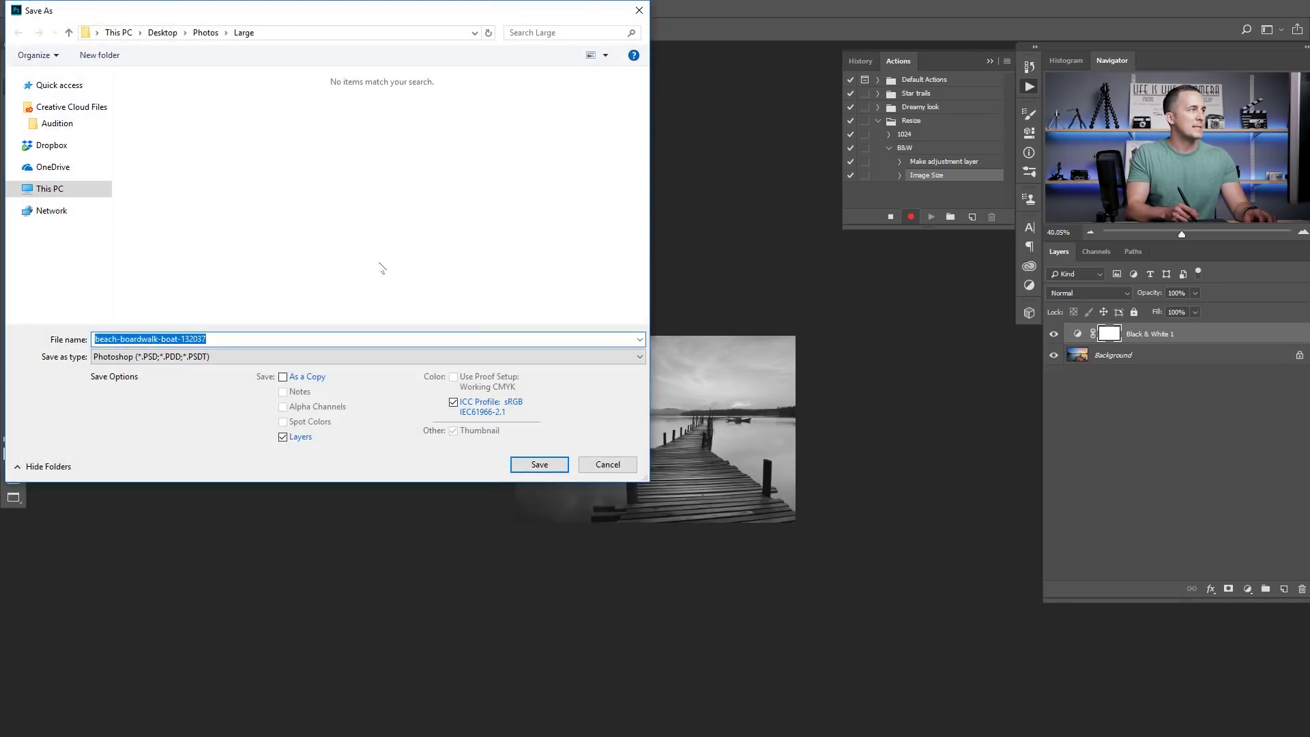
left_click(223, 356)
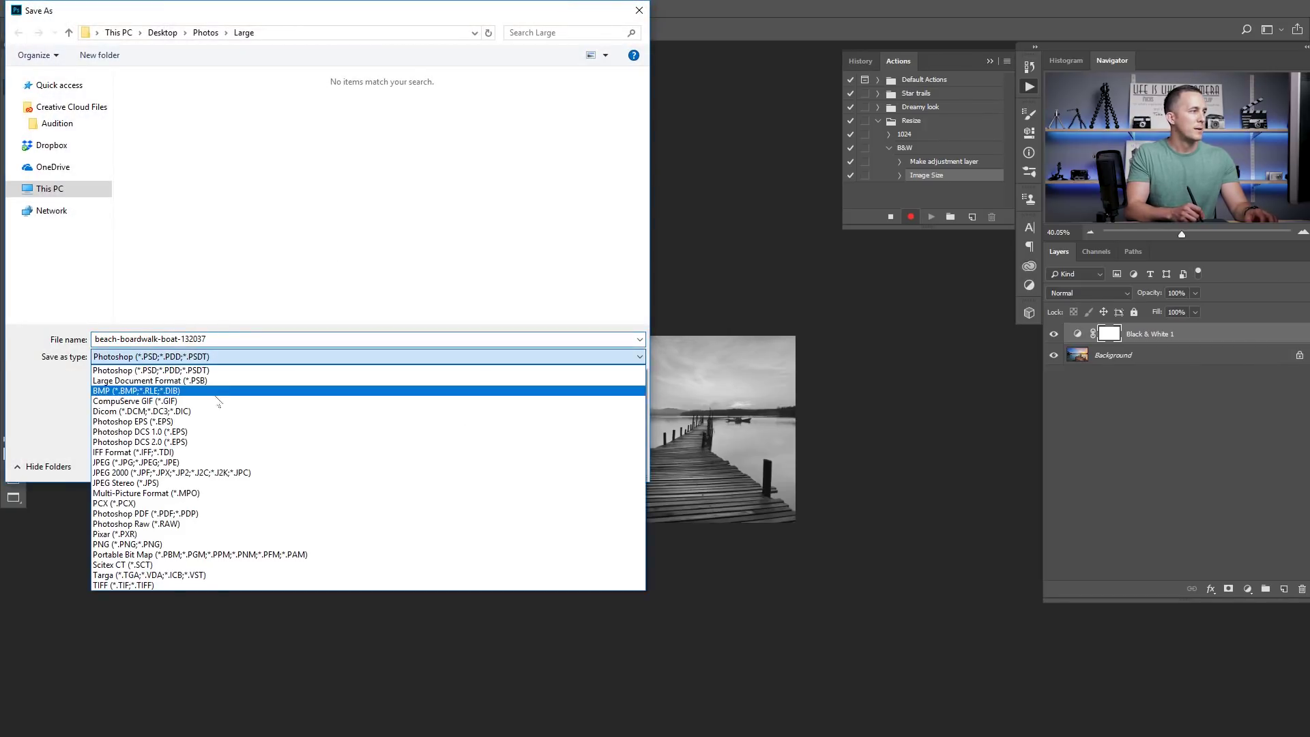
left_click(205, 463)
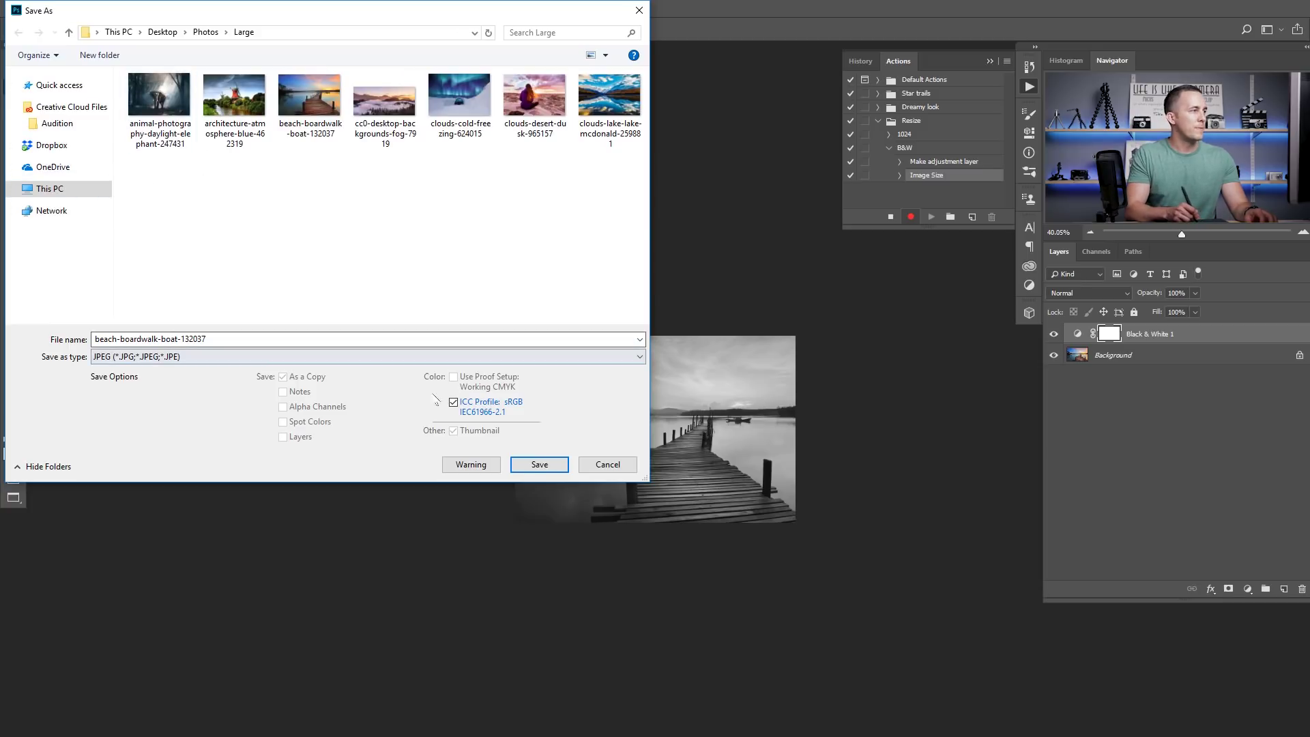
left_click(540, 467)
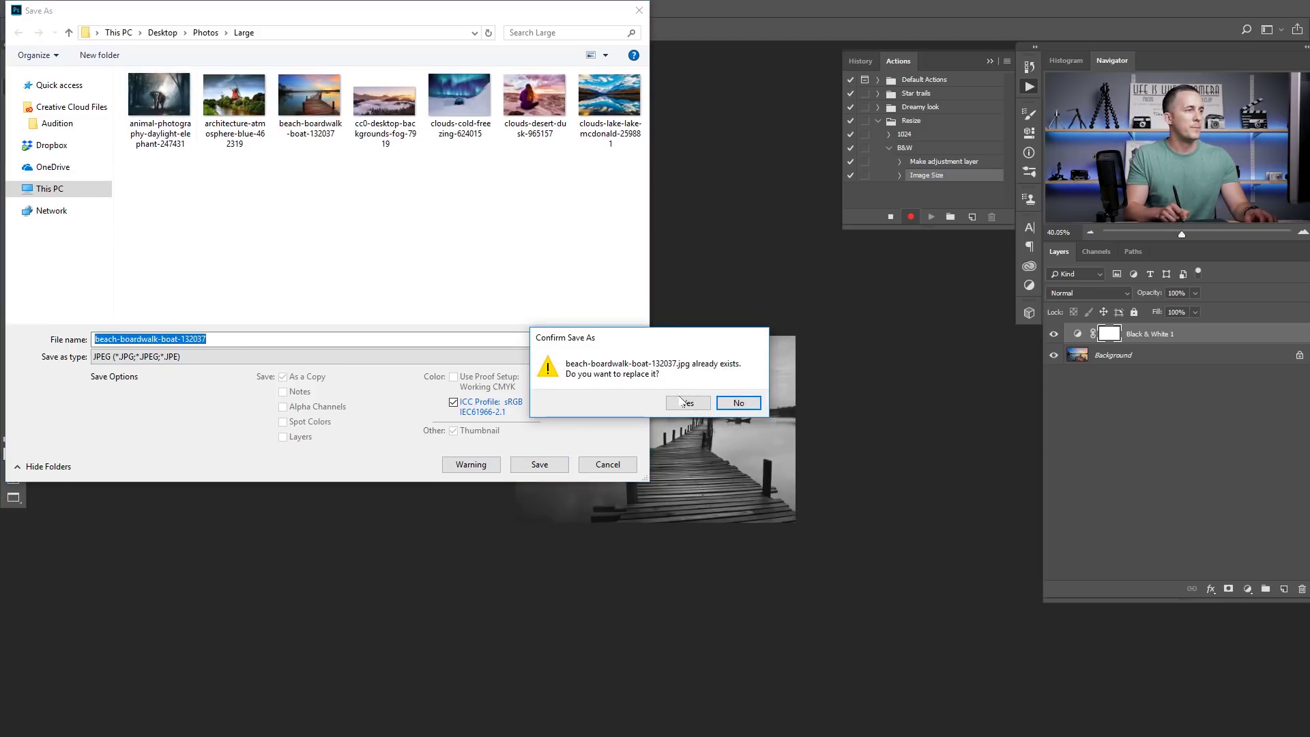
left_click(719, 408)
left_click(234, 339)
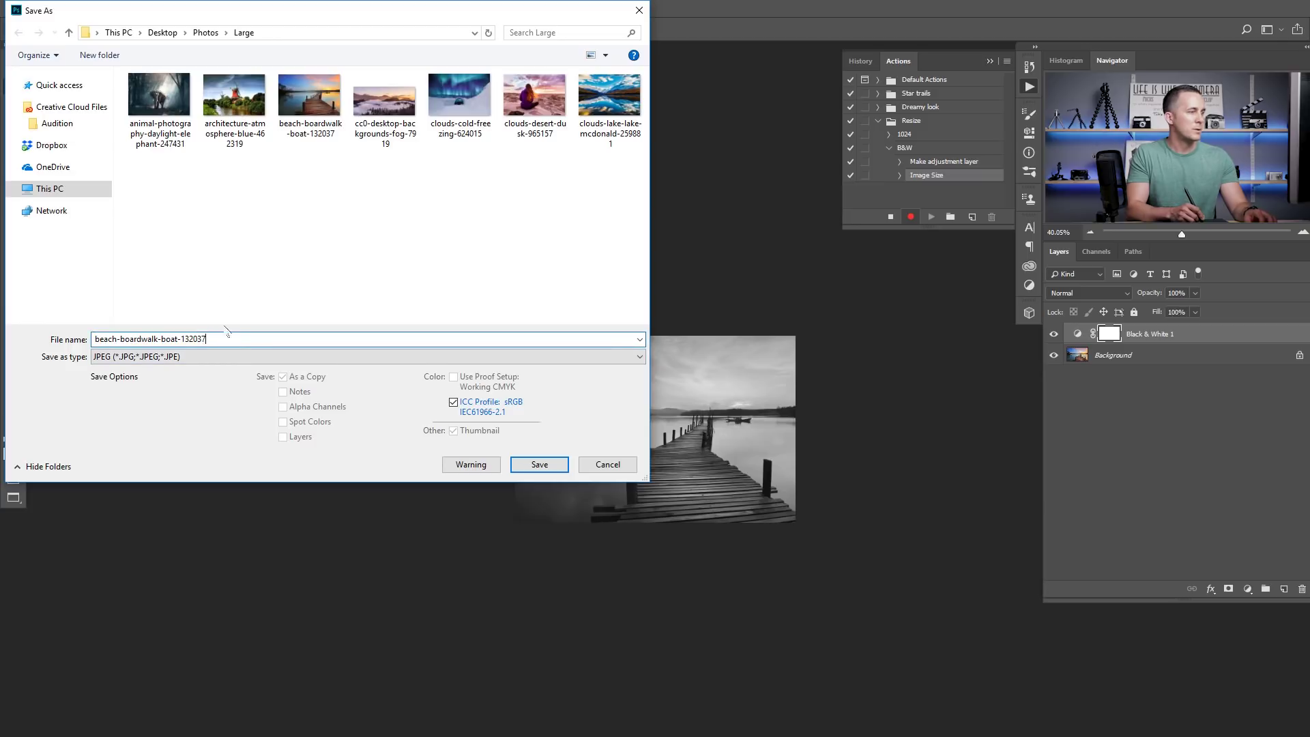
key("BackSpace")
key("BackSpace")
key("BackSpace")
key("BackSpace")
left_click(550, 465)
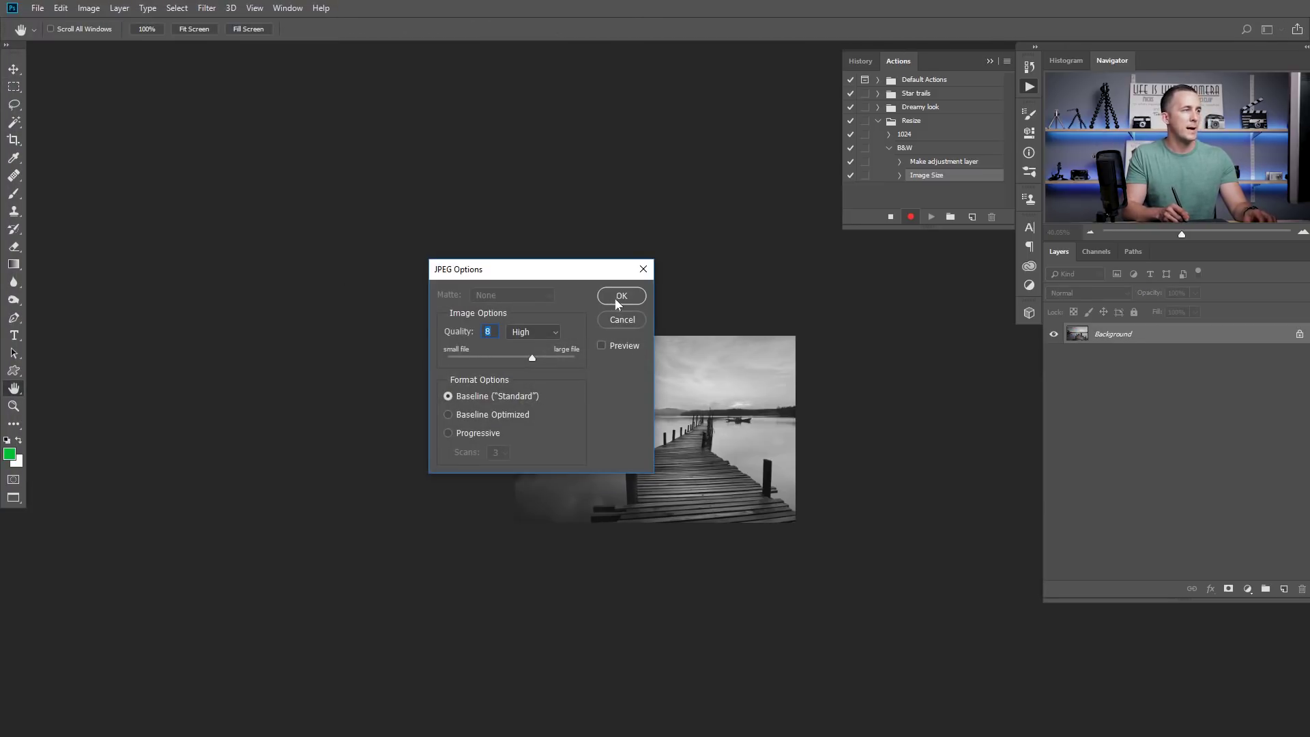
left_click(620, 297)
Stop recording the B&W action and close the boardwalk photo without saving its changes
left_click(891, 217)
key("ctrl+w")
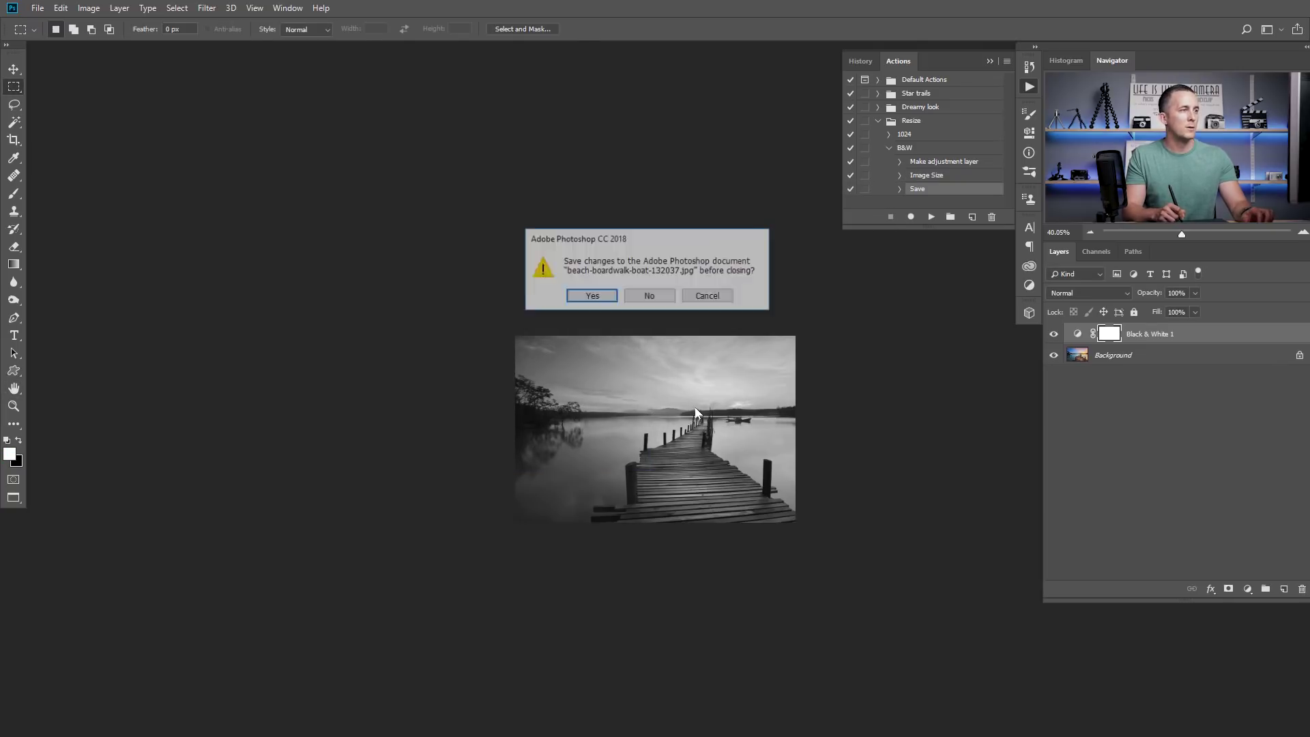
left_click(649, 293)
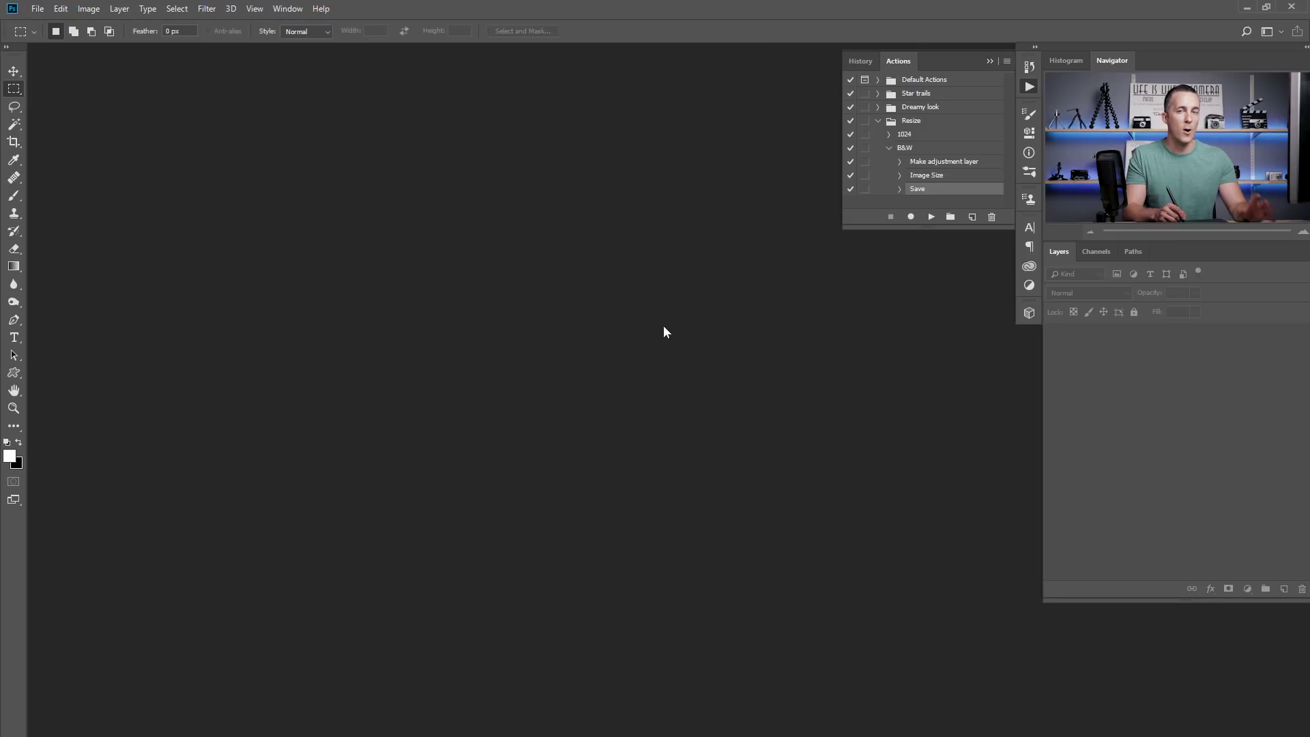
Run a batch of the B&W action from the Resize set on the Large folder, with the 1024 folder as destination
left_click(38, 8)
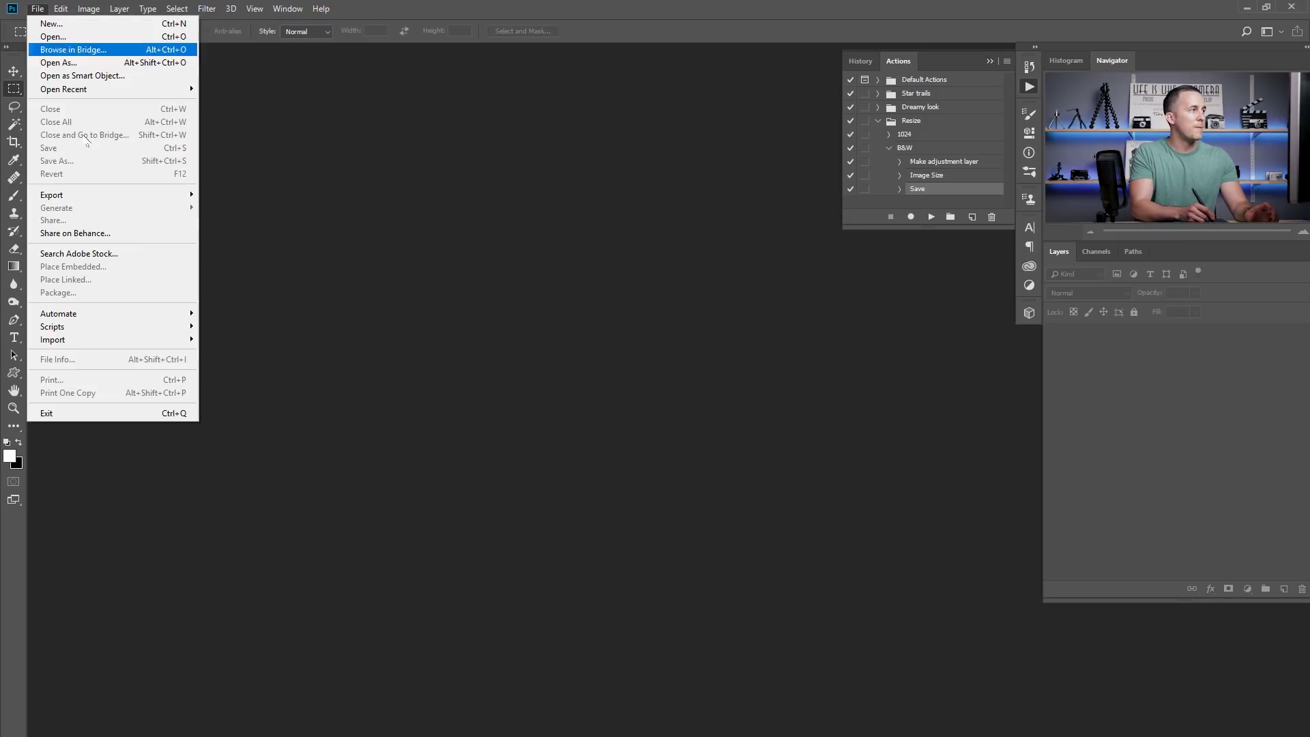
mouse_move(127, 312)
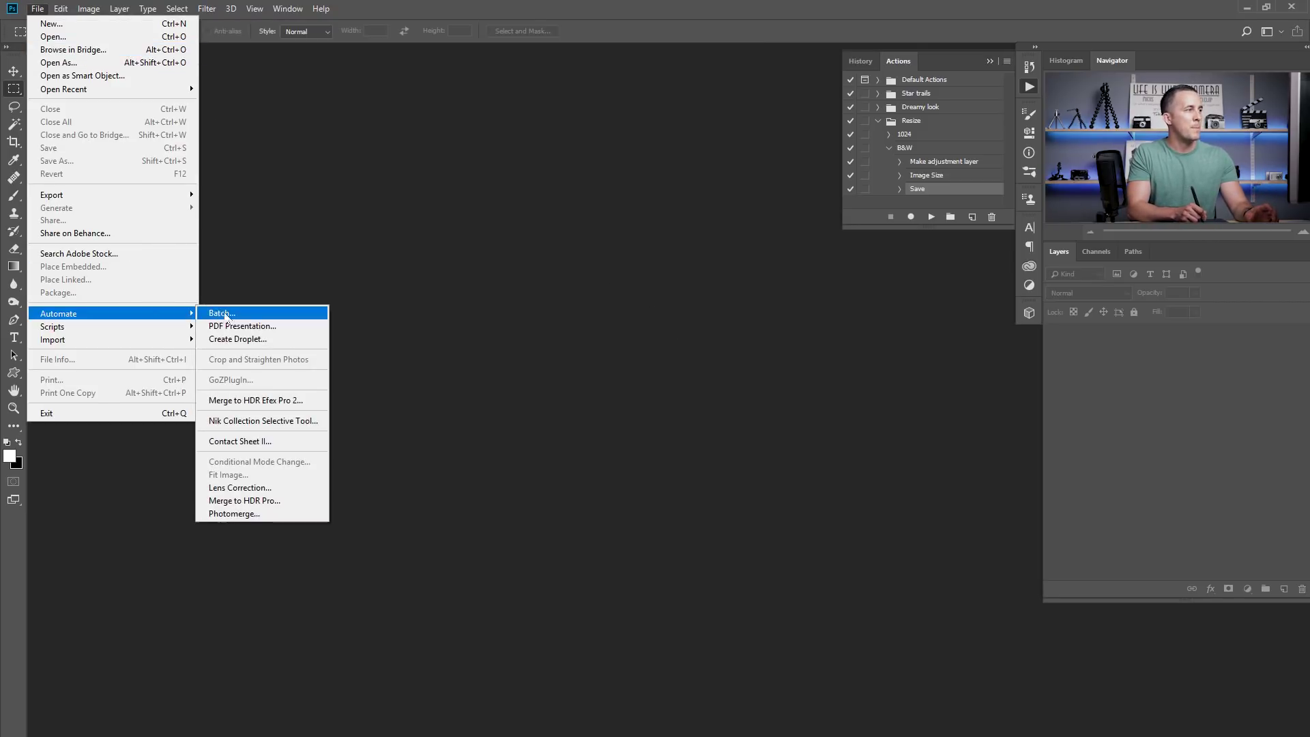
left_click(224, 312)
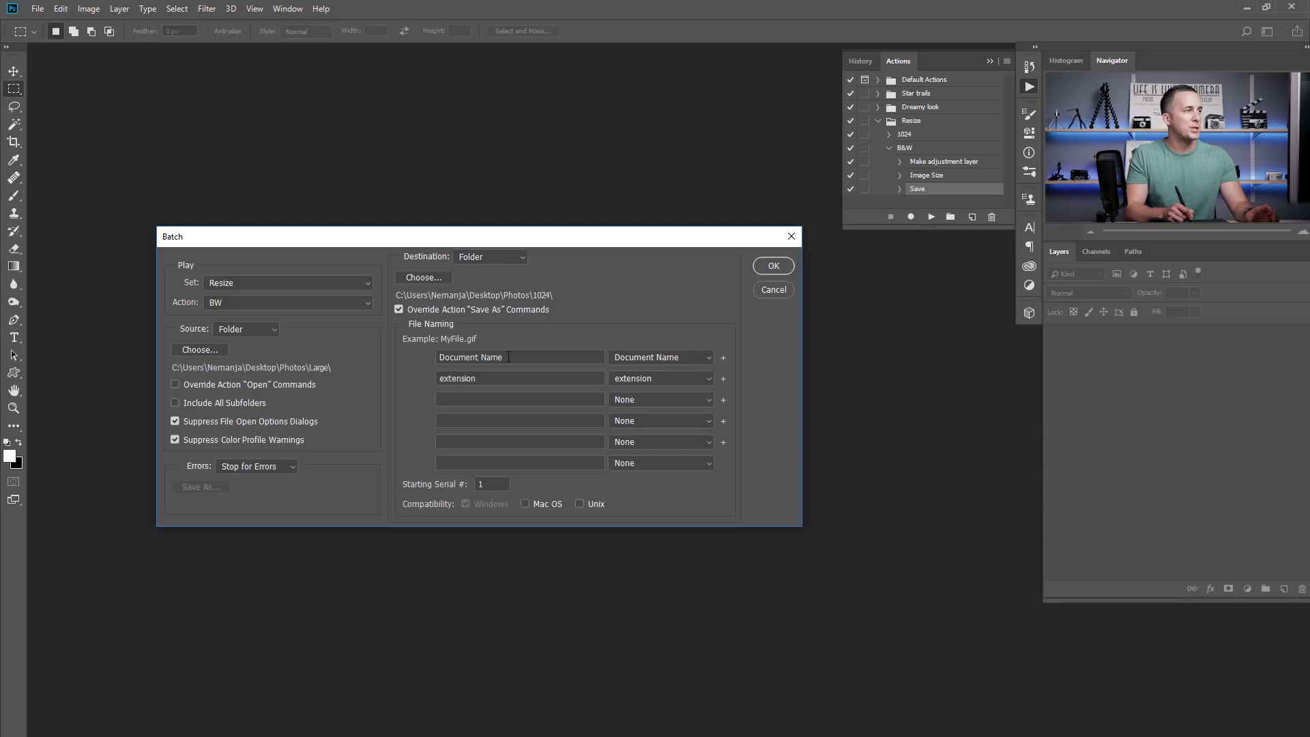
left_click(237, 303)
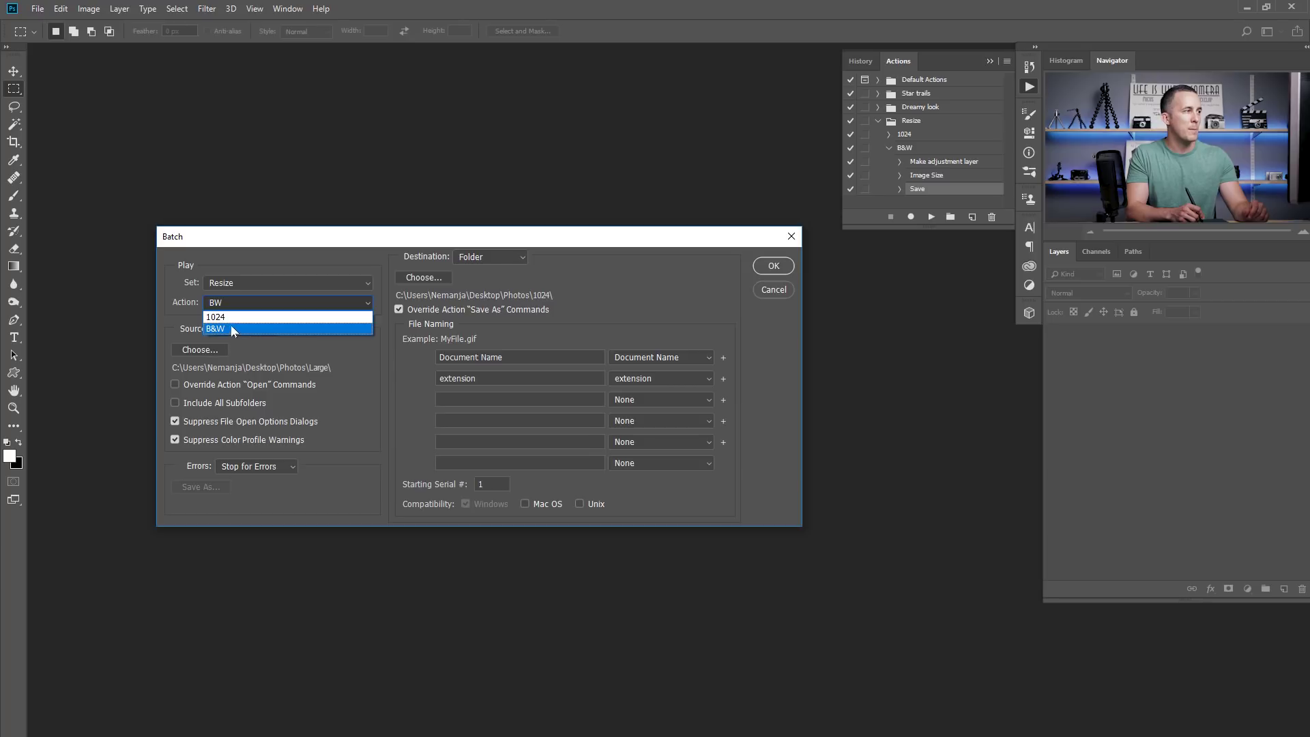
left_click(230, 325)
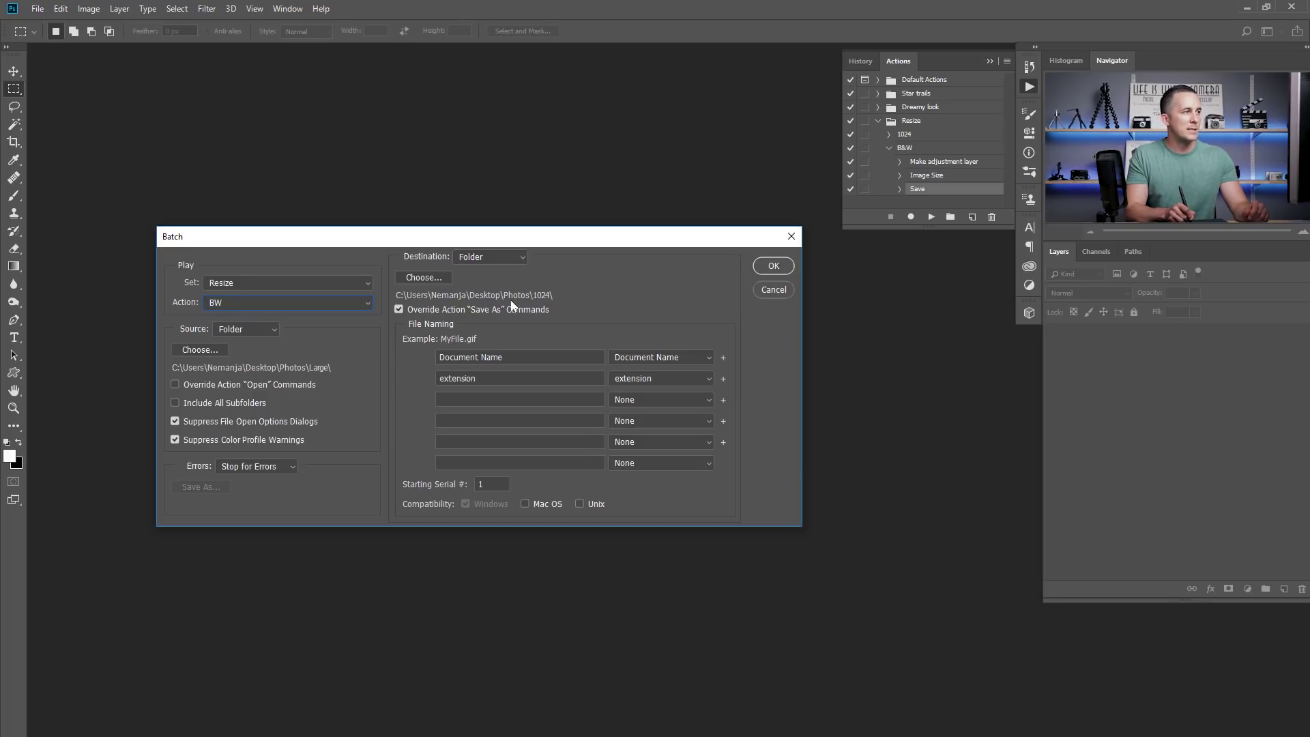
left_click(773, 267)
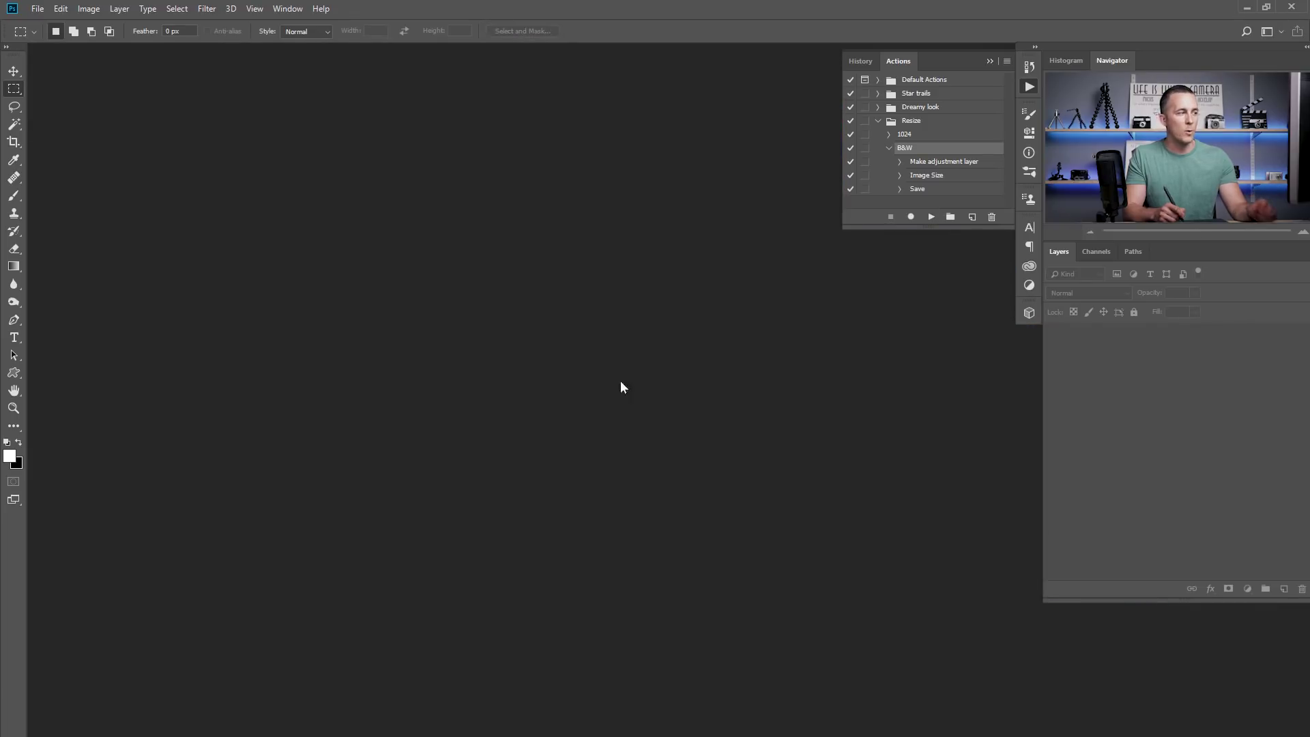
Switch to File Explorer and look through the batch-processed photos in the 1024 folder inside Photos
key("alt+Tab")
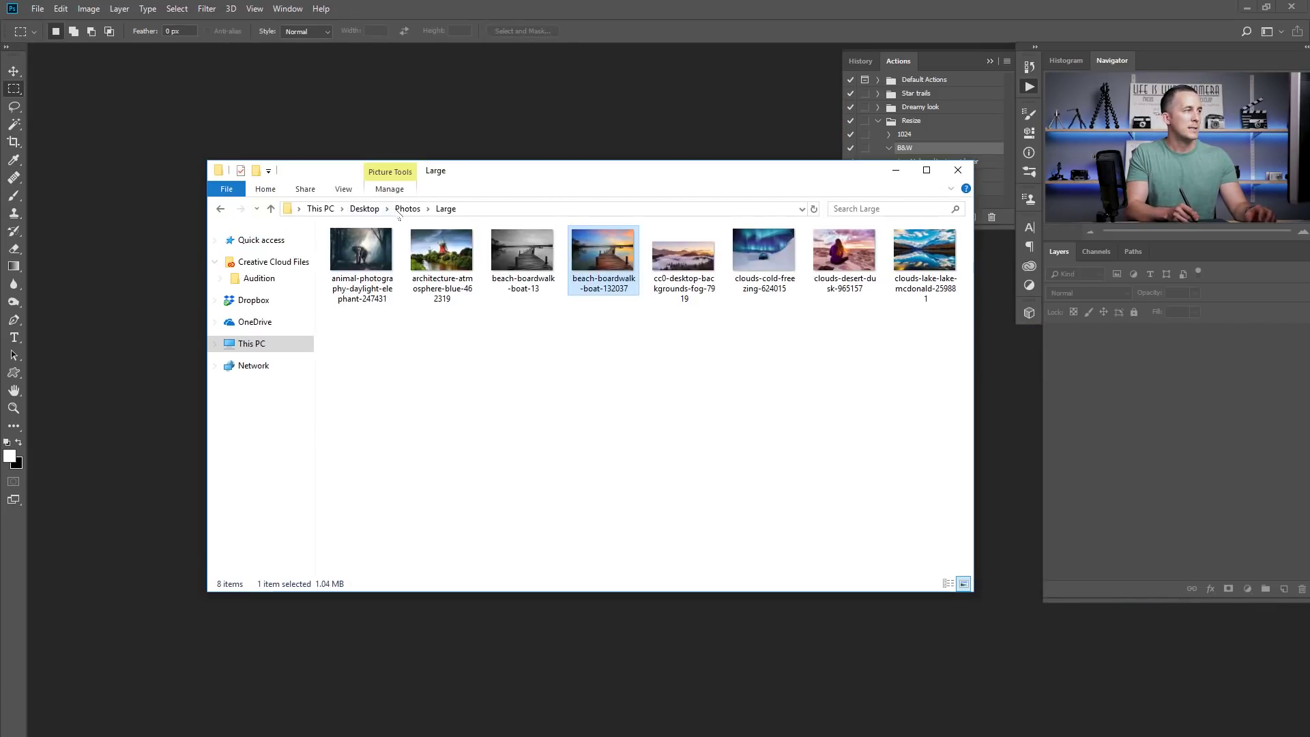
left_click(408, 208)
double_click(375, 253)
double_click(376, 283)
key("Right")
key("Right")
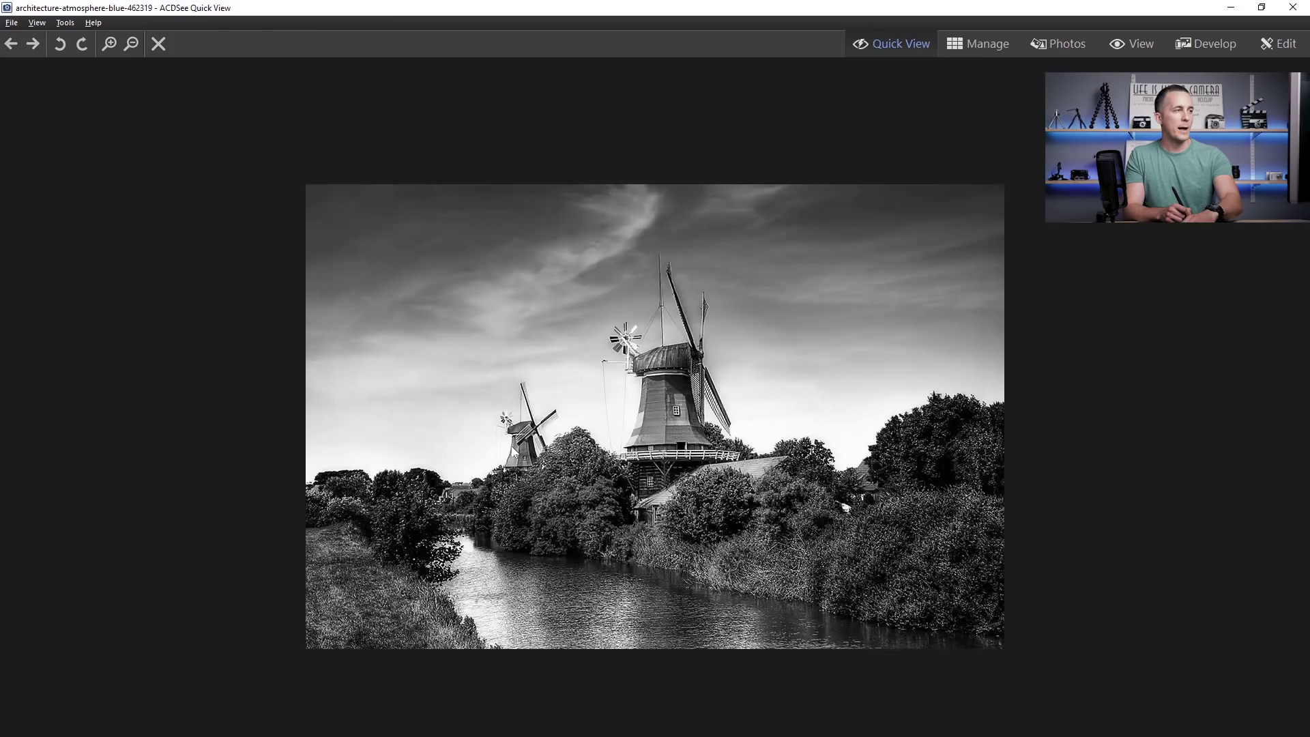
key("Right")
key("Right")
key("Right")
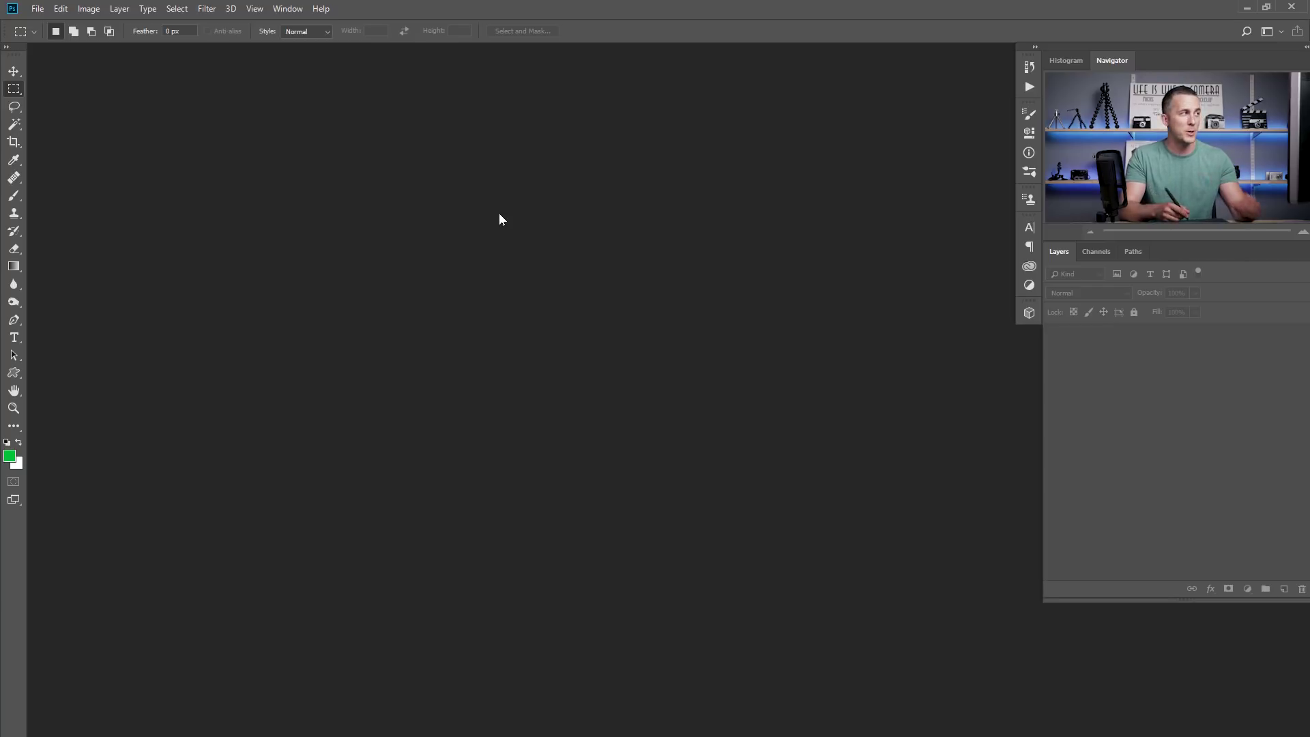
Start Photoshop's Image Processor with the Large folder as source and turn off opening the first image to apply settings
left_click(40, 9)
mouse_move(137, 326)
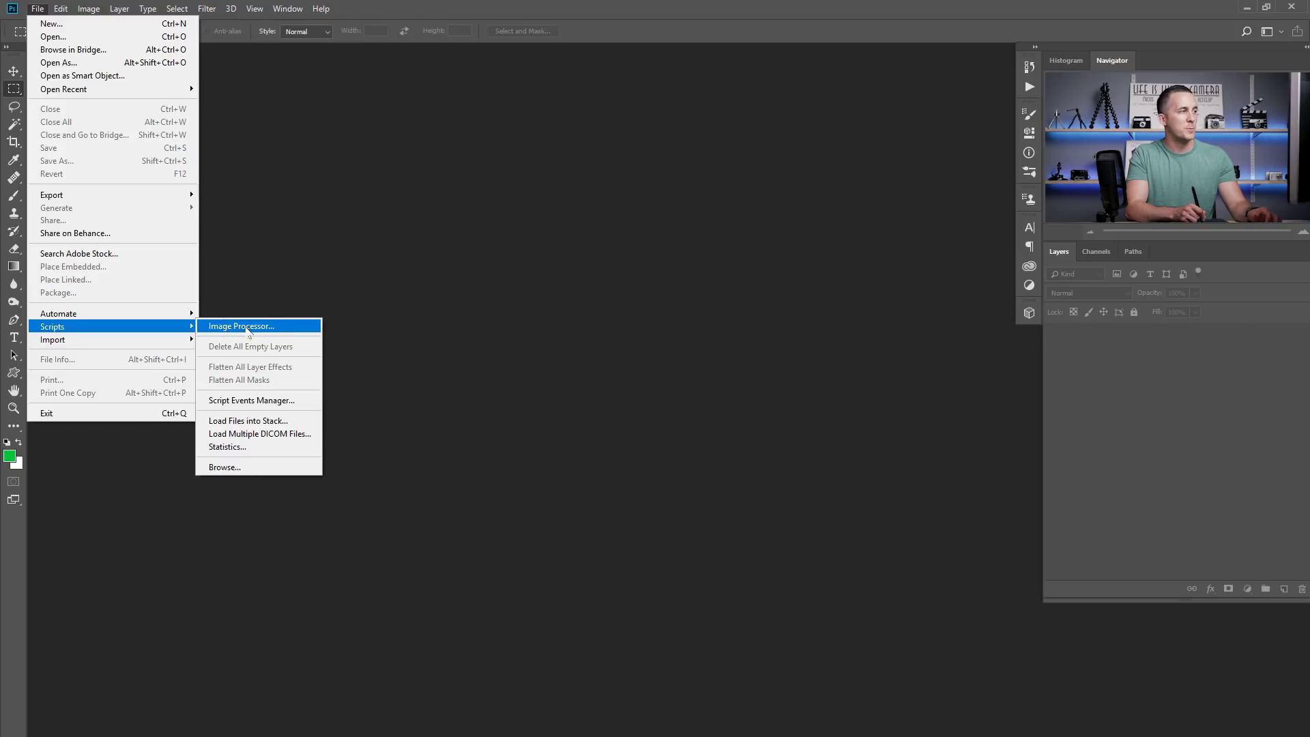
left_click(246, 329)
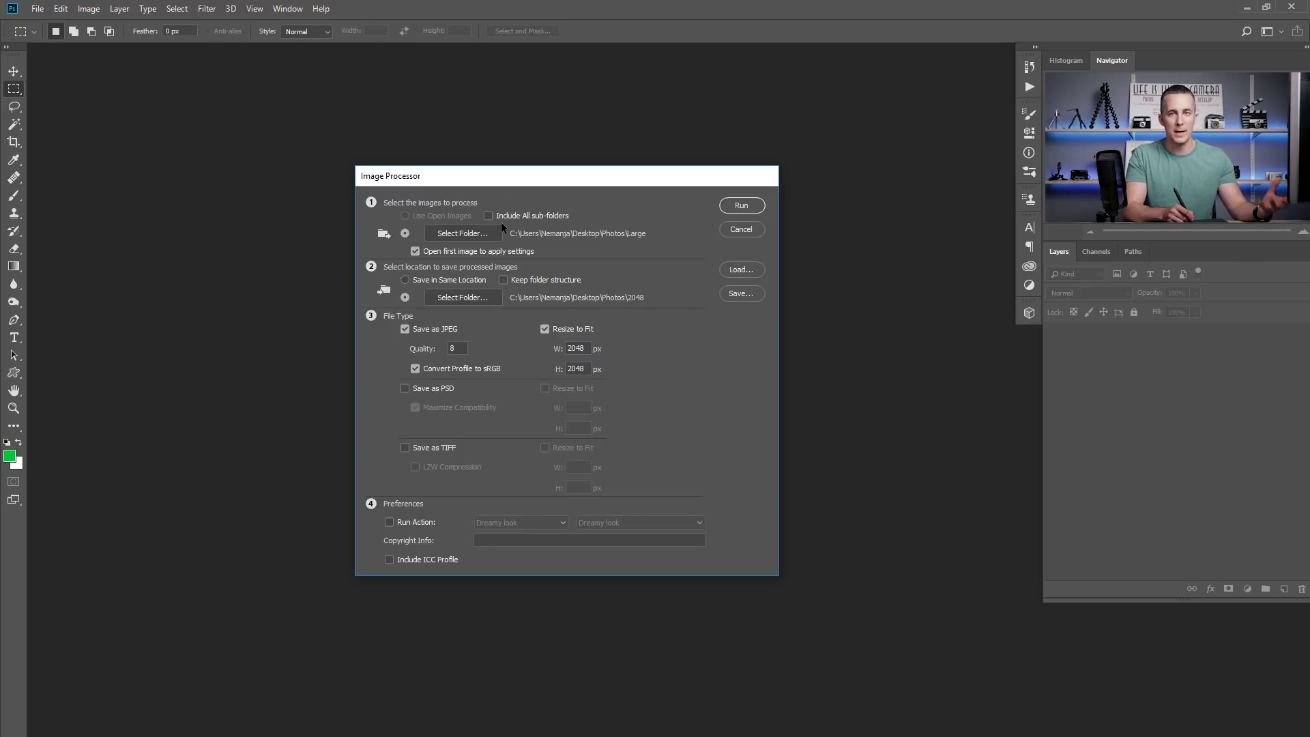
left_click(462, 234)
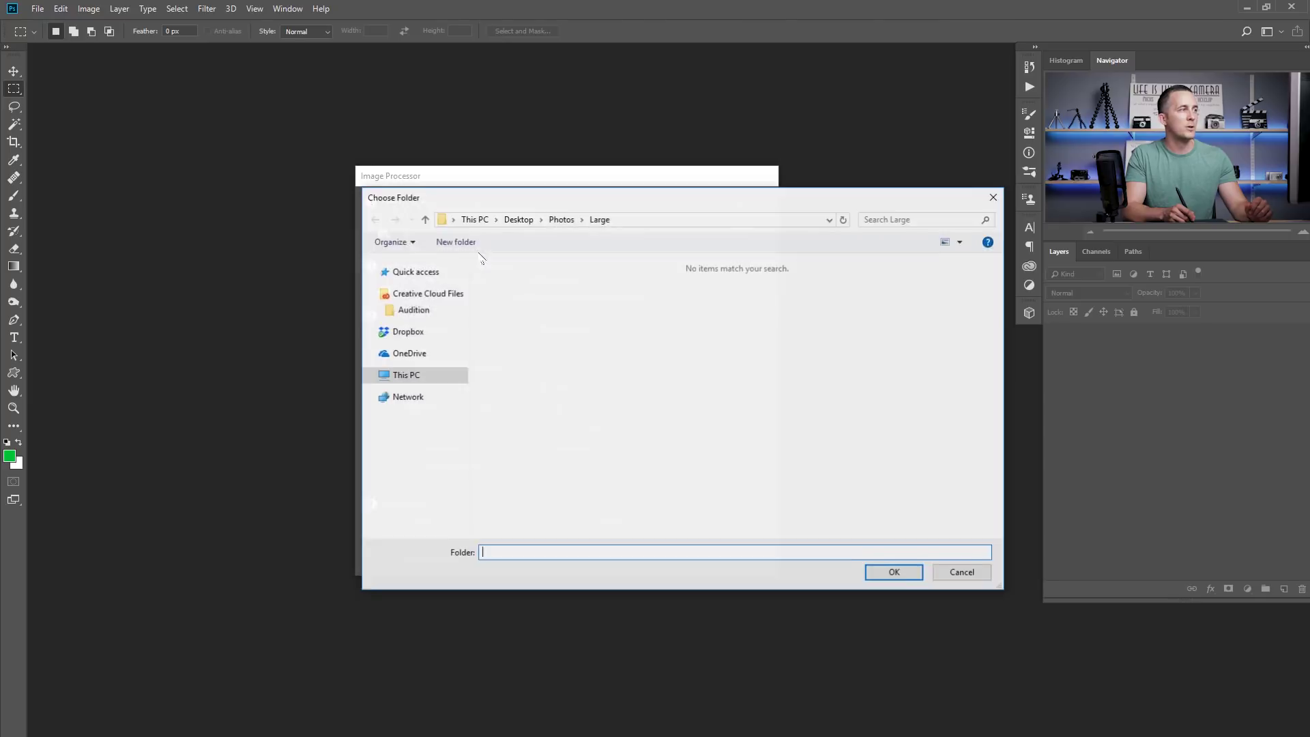
left_click(910, 575)
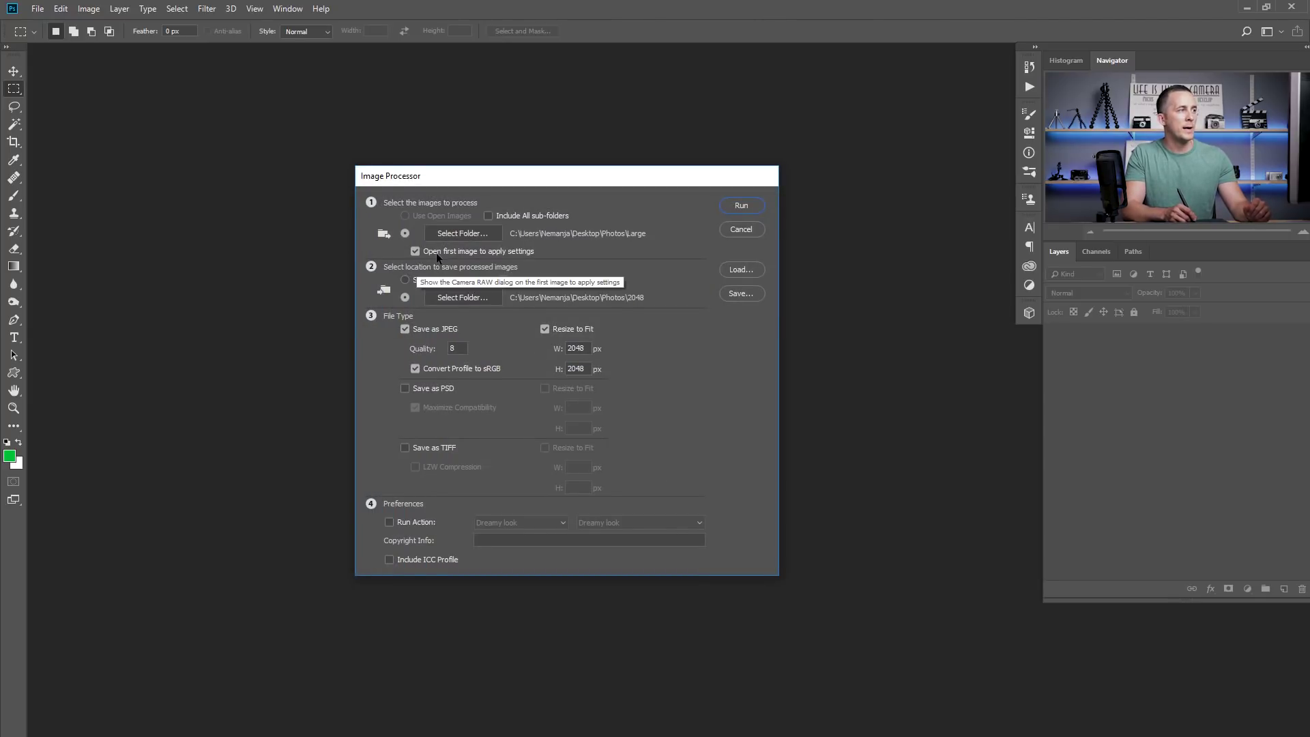
left_click(416, 251)
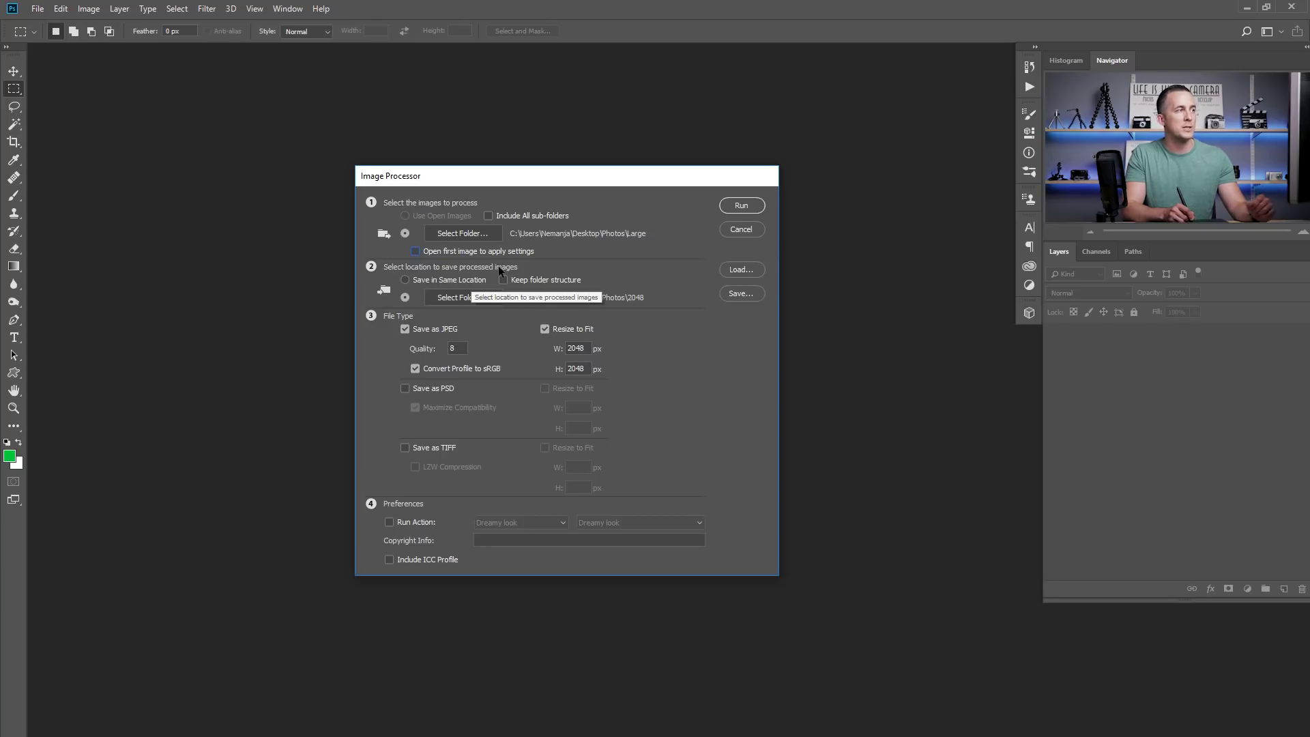
Create a folder named 2048 inside Photos and choose it as the save location for the processed images
left_click(463, 298)
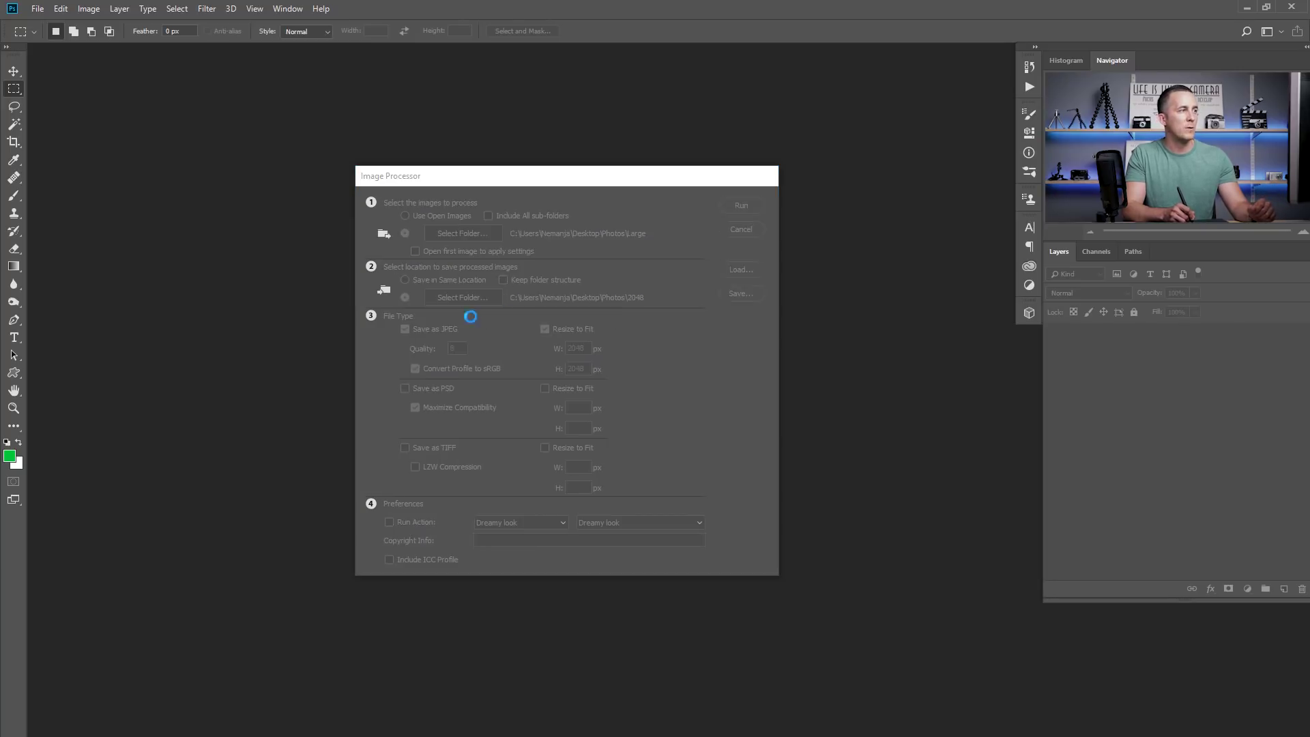
left_click(561, 219)
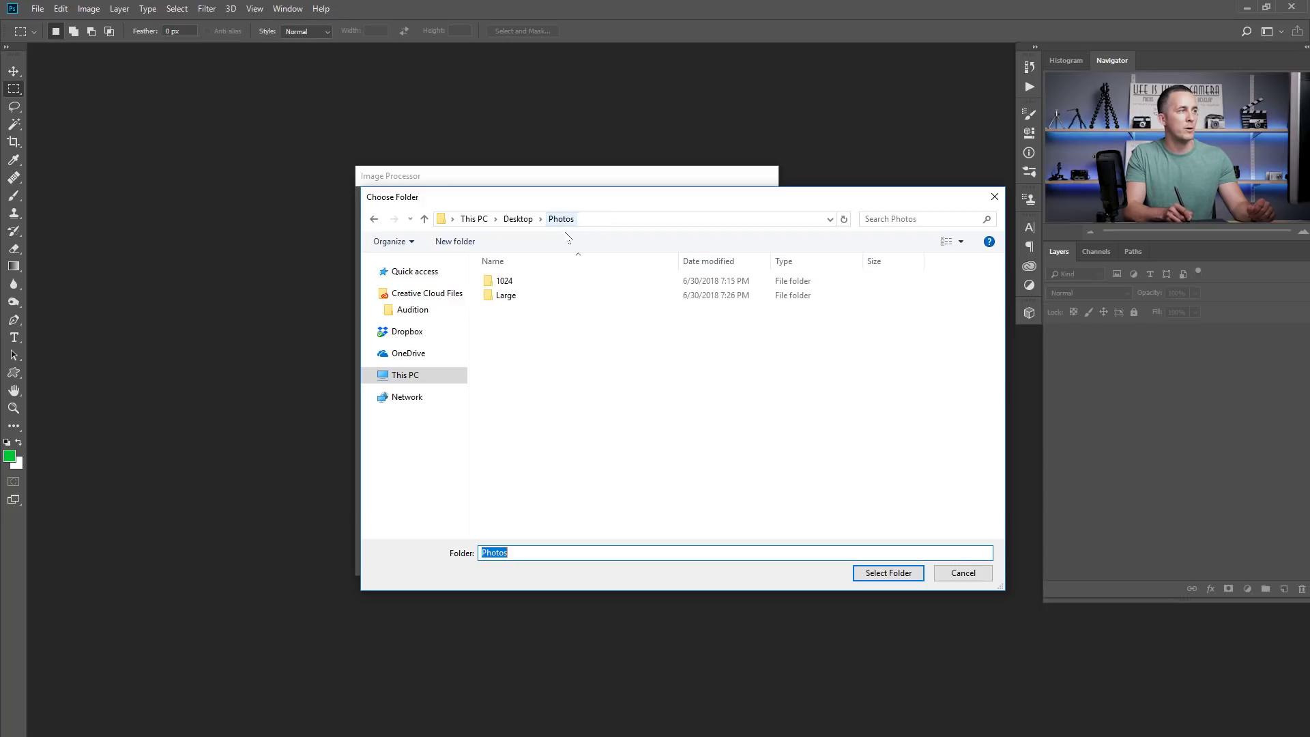
left_click(455, 242)
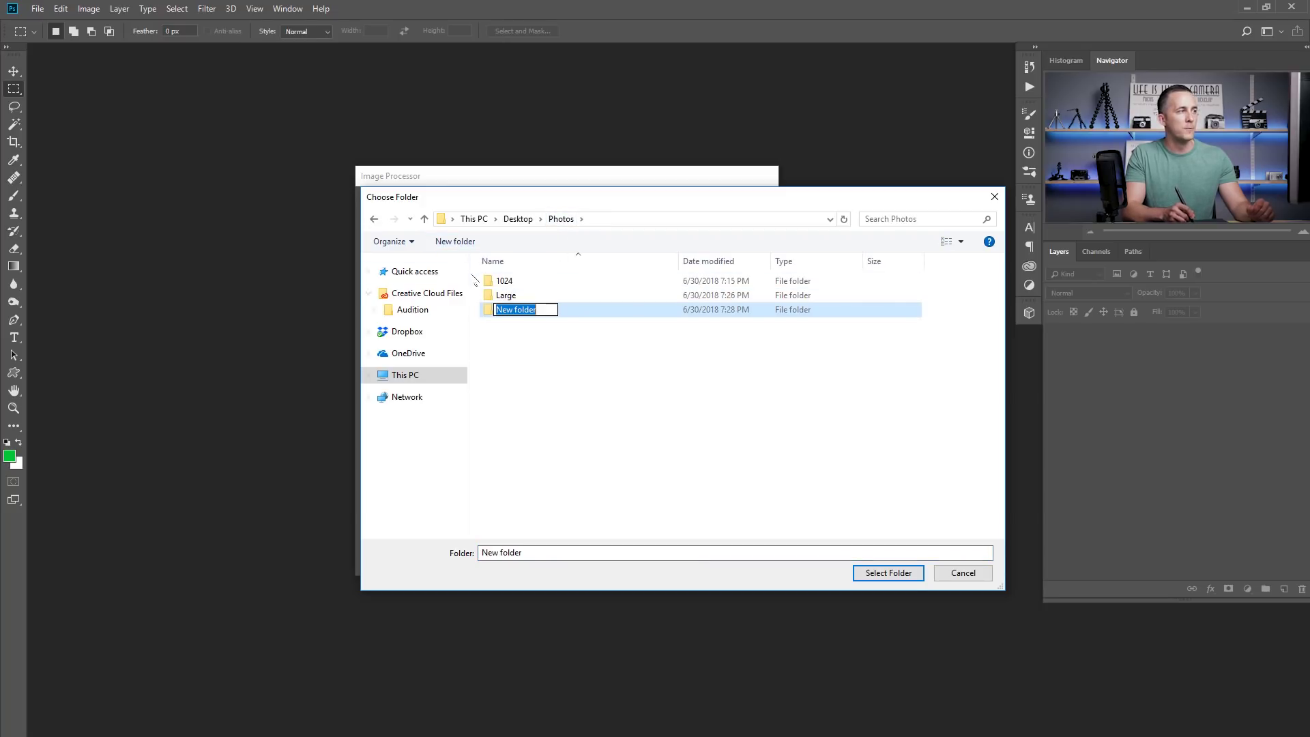
type("2048")
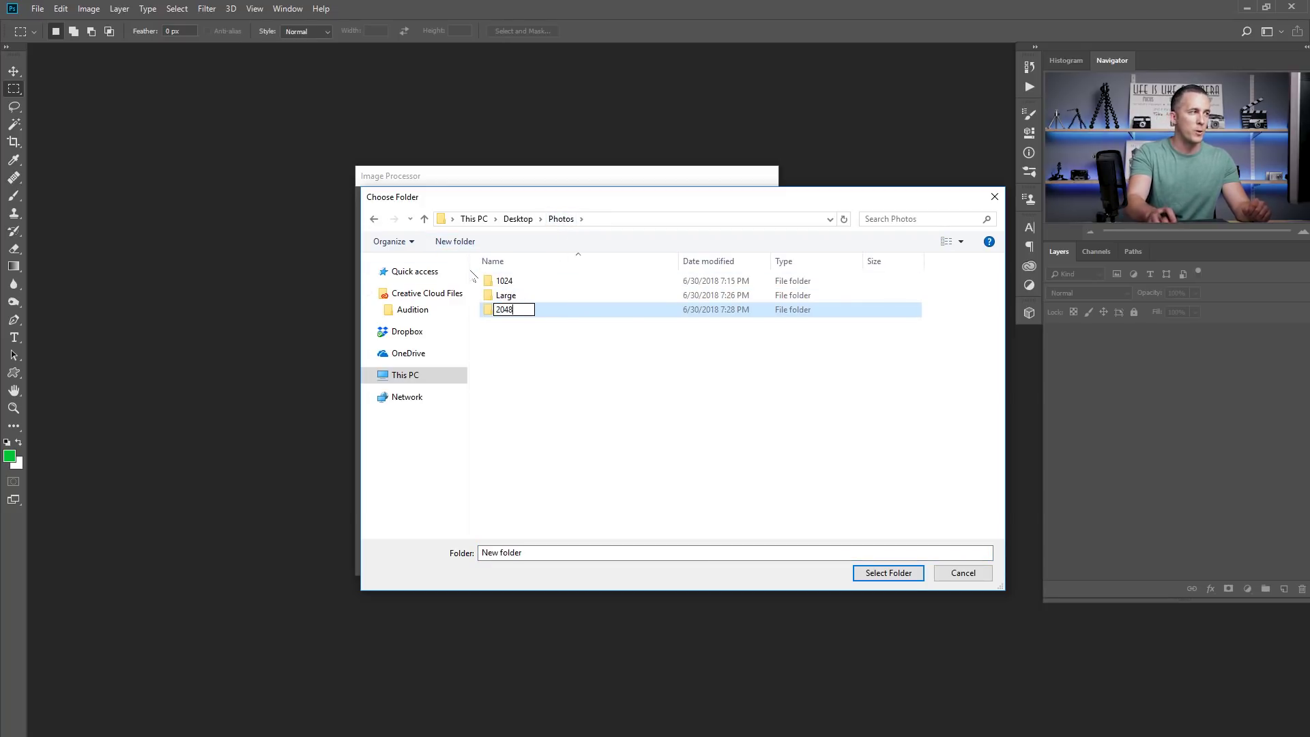
left_click(899, 574)
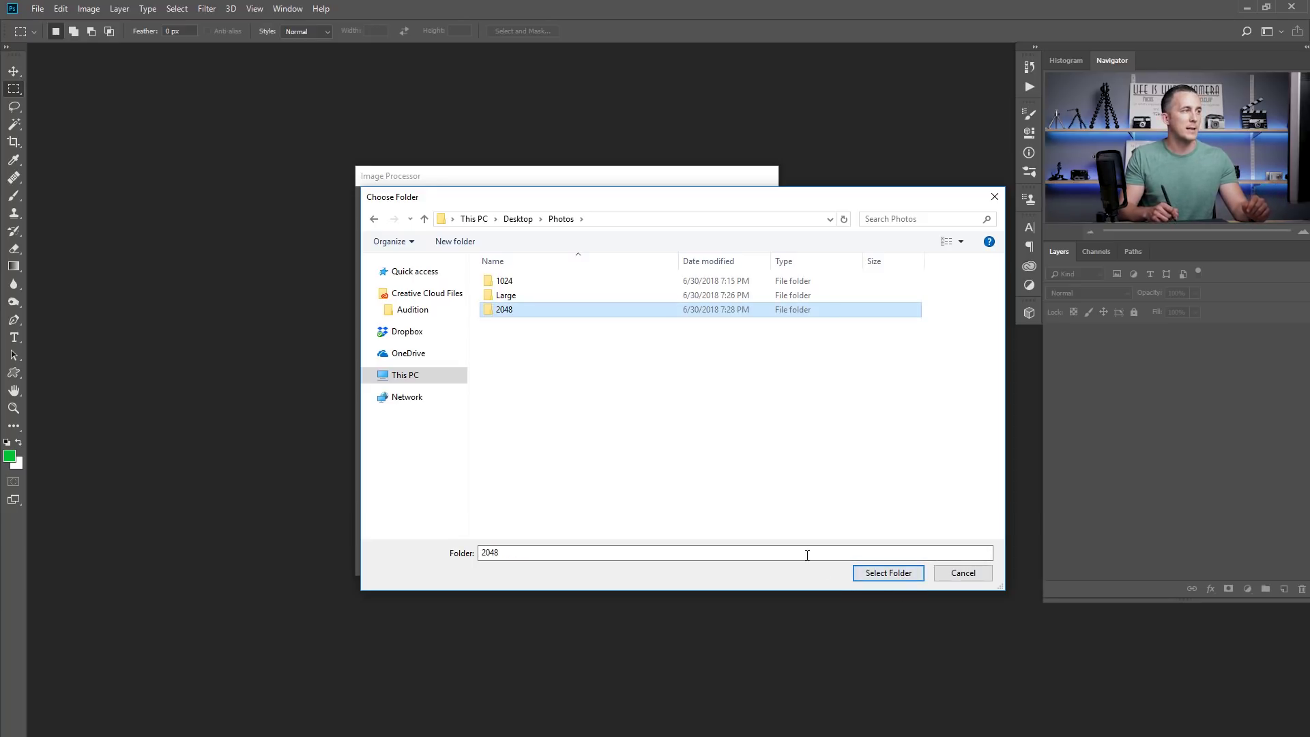
left_click(880, 573)
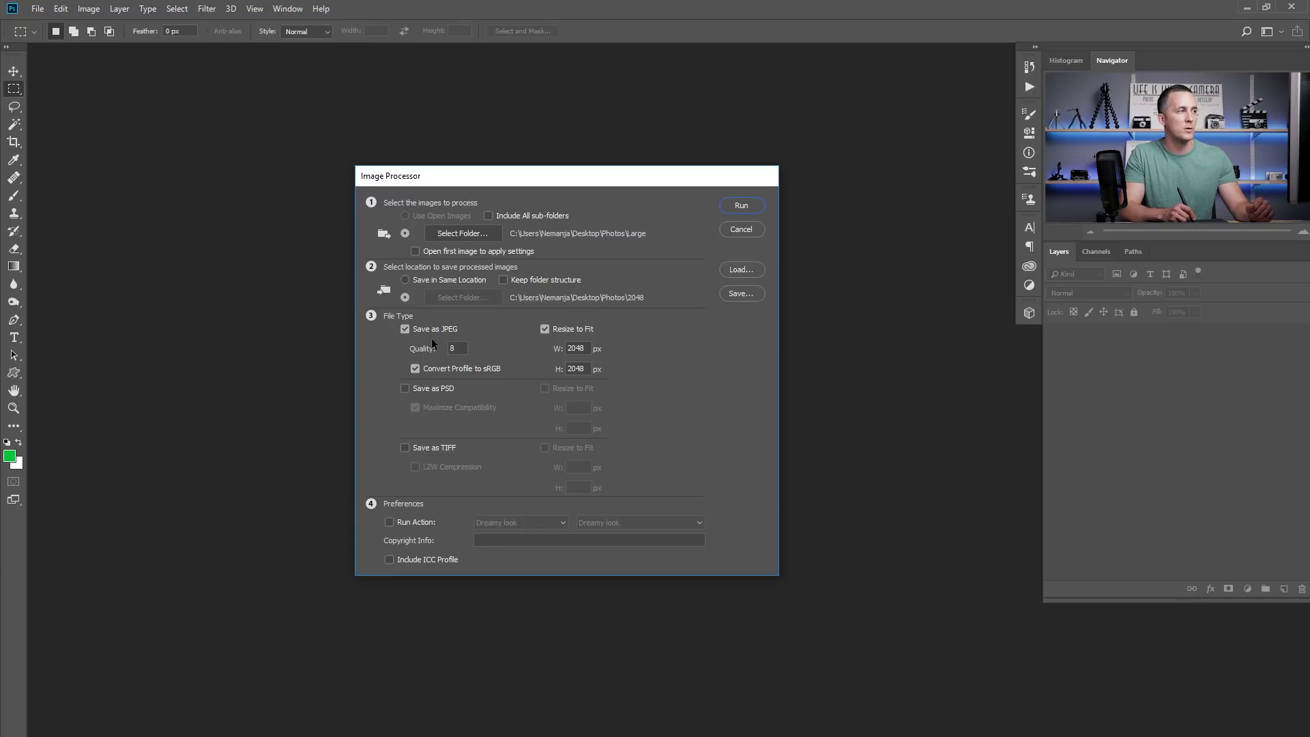
Set the JPEG quality to 10, keeping the resize-to-fit limits at 2048 by 2048 px
double_click(459, 349)
type("10")
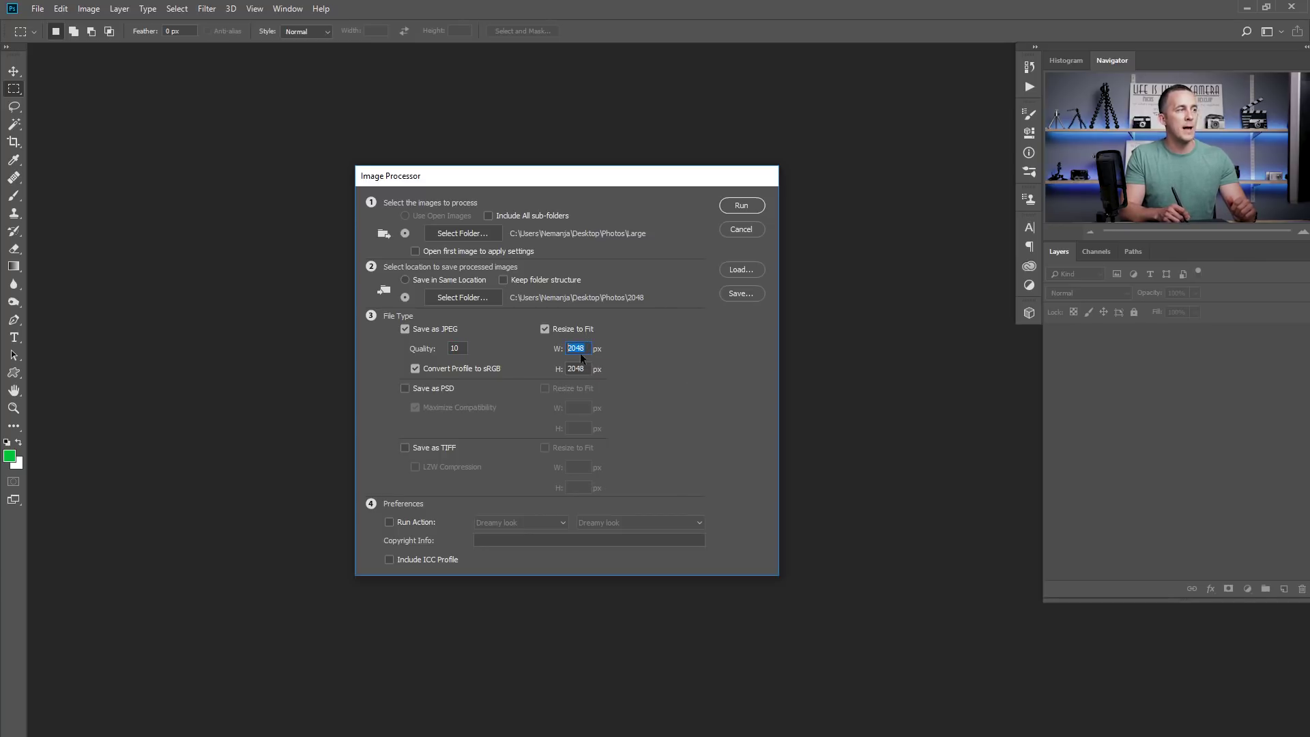
key("Tab")
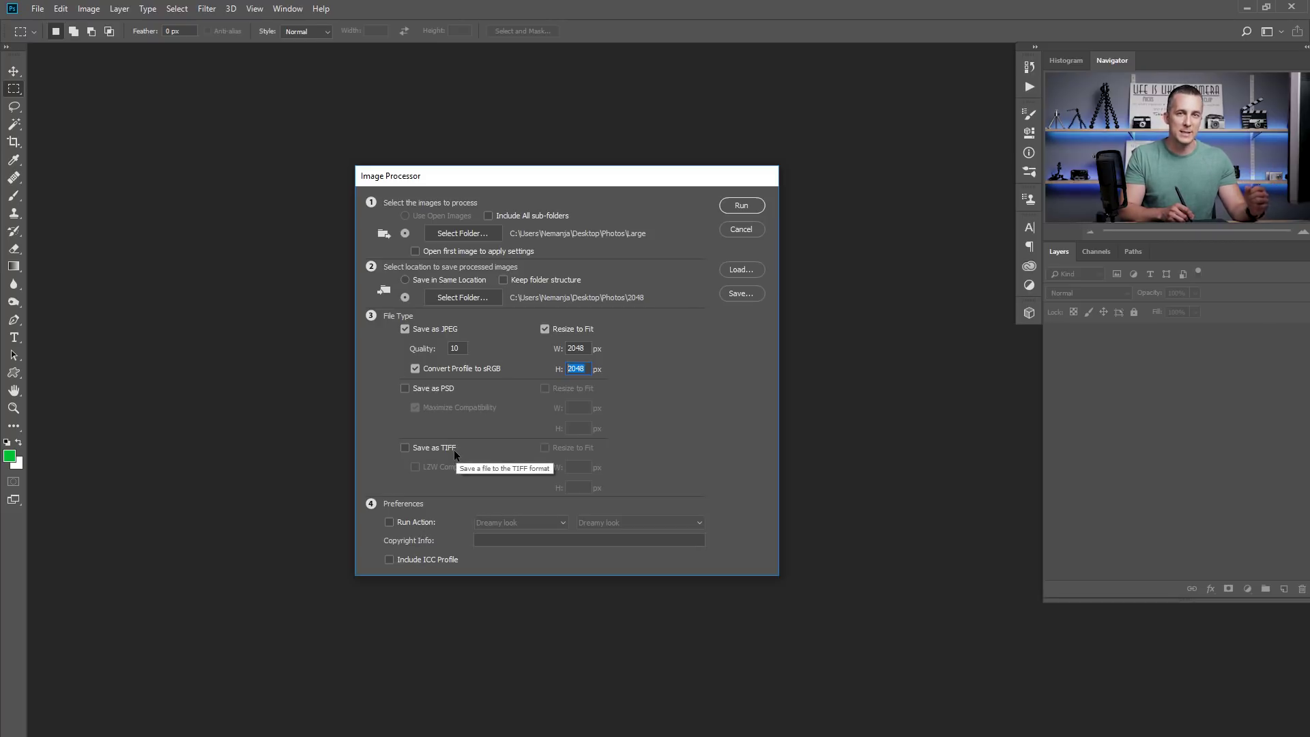
left_click(391, 523)
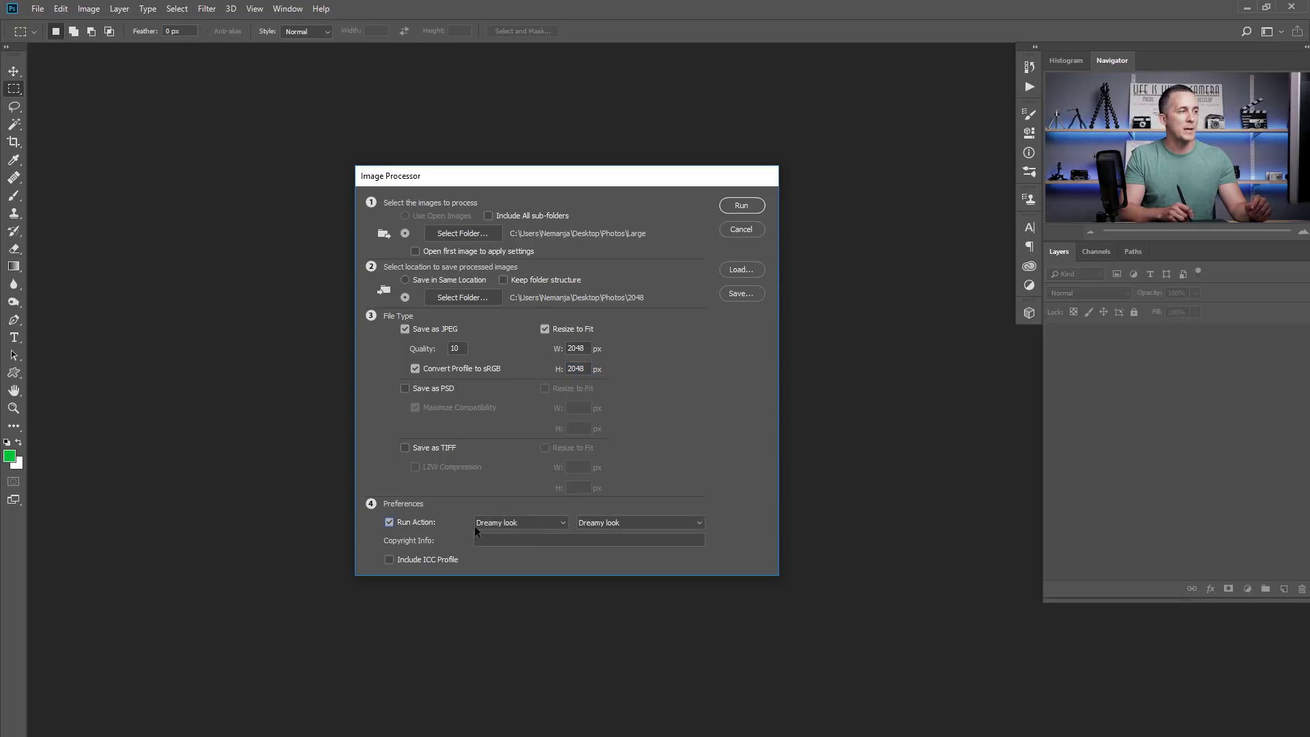
left_click(540, 522)
left_click(538, 520)
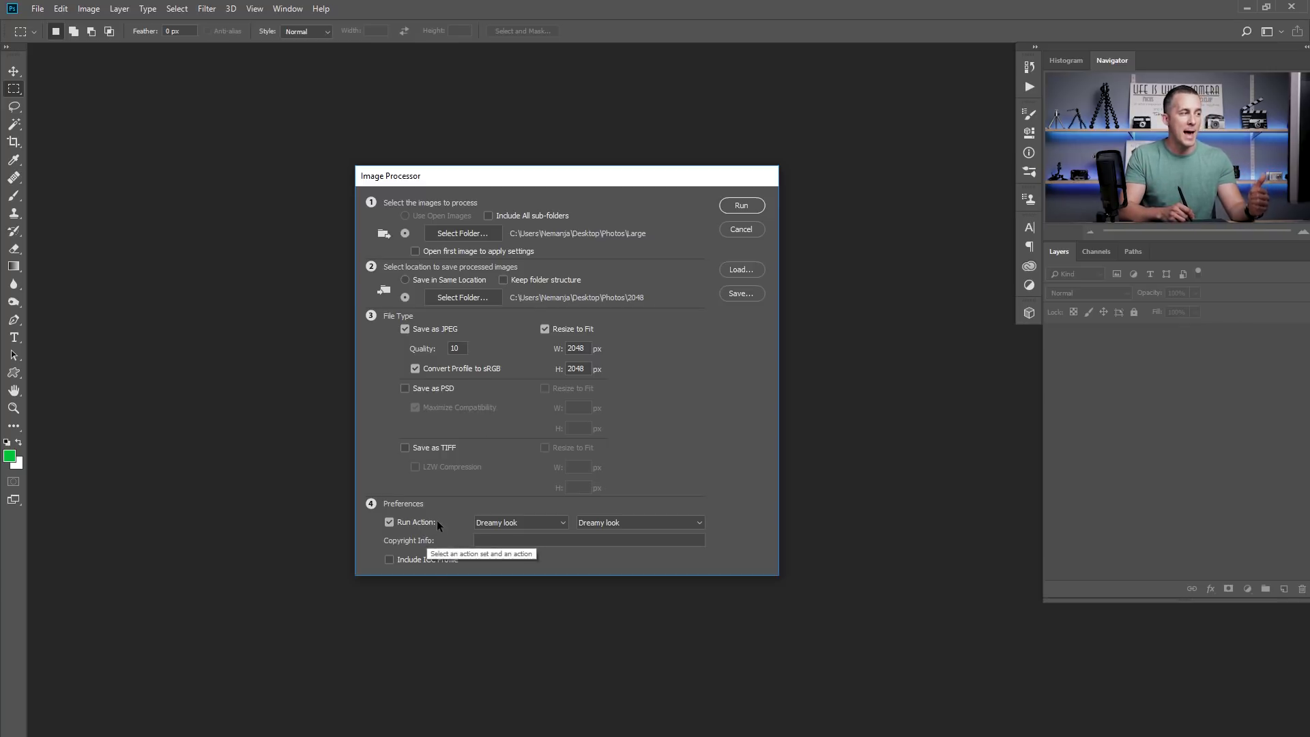
left_click(400, 521)
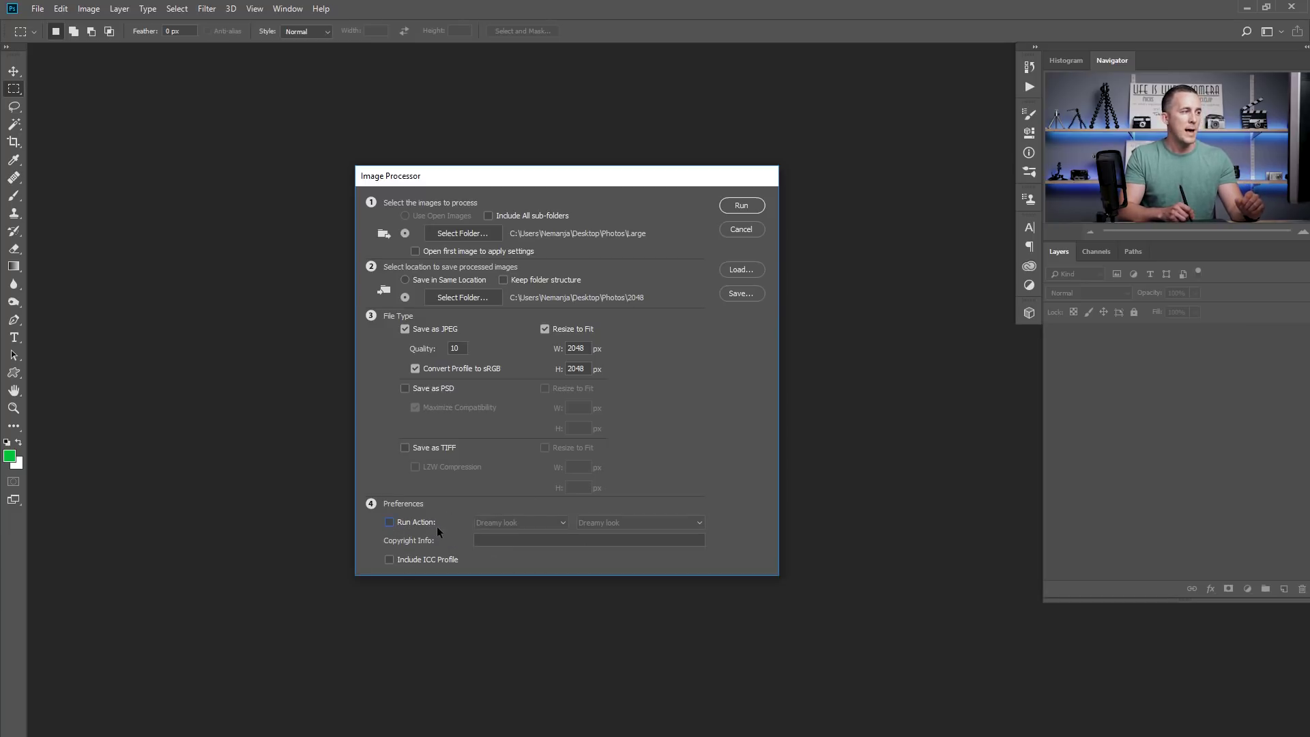
Run the Image Processor on the Large folder with the current settings
left_click(740, 206)
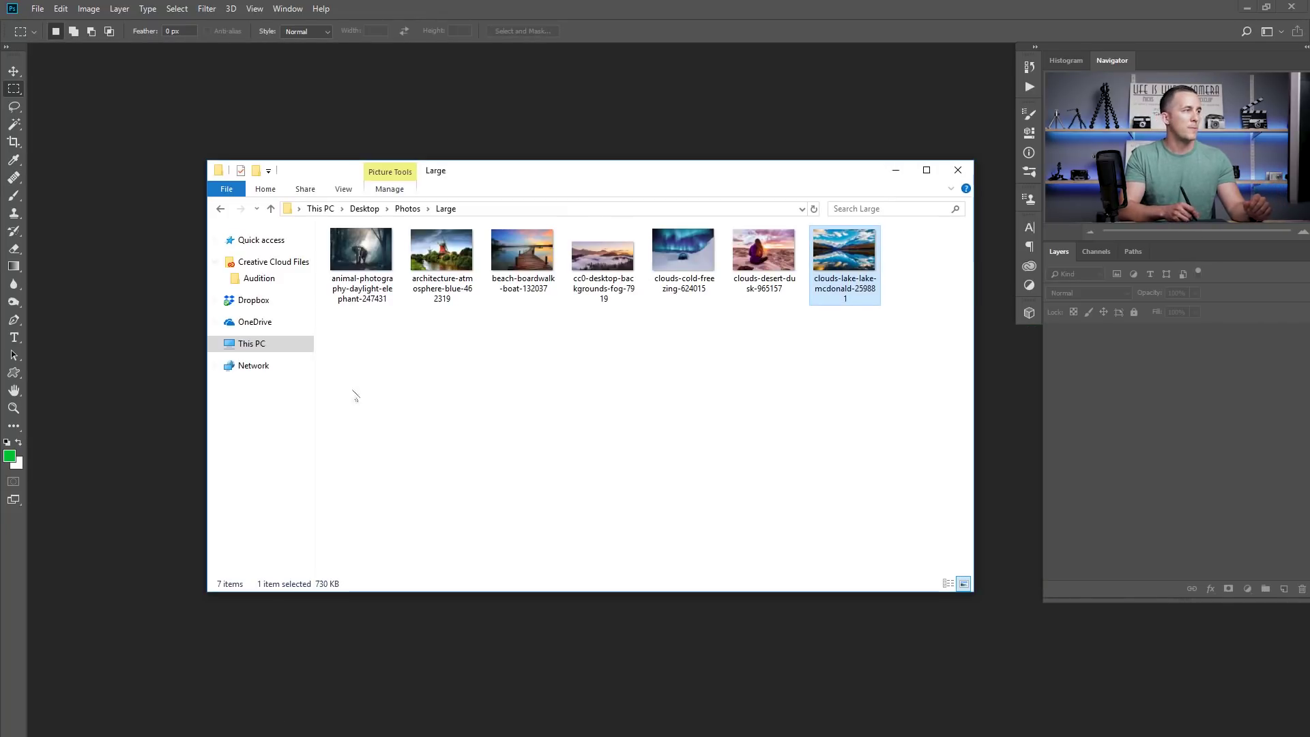
In File Explorer, open the JPEG folder inside 2048 and look through the processed photos, starting with the elephant image
left_click(407, 209)
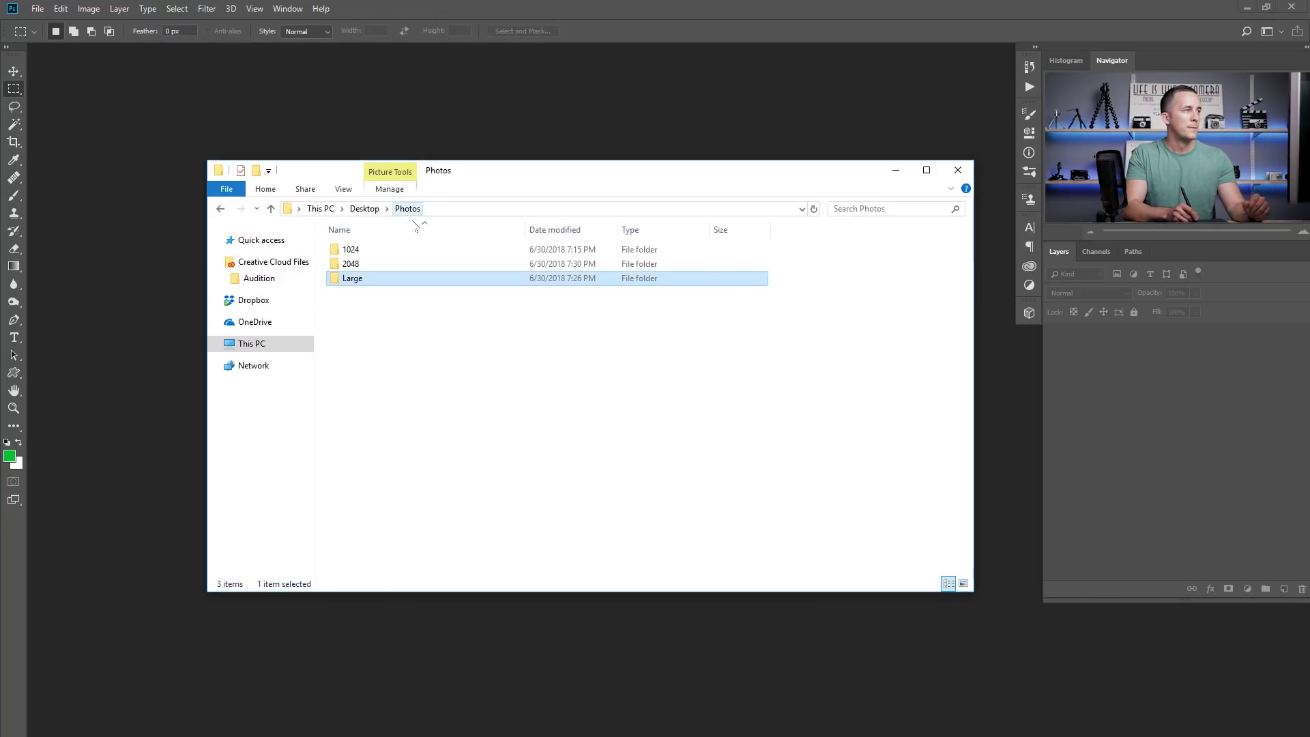
double_click(353, 266)
left_click(356, 254)
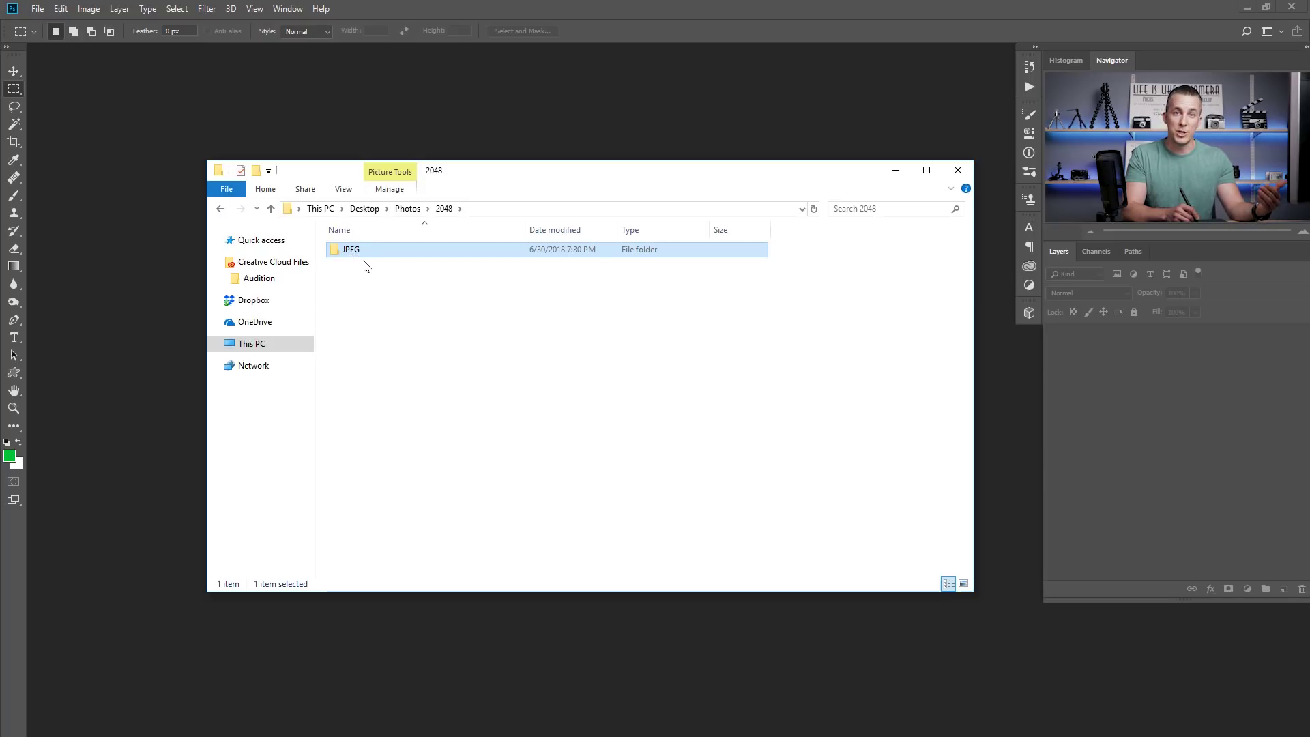
double_click(361, 251)
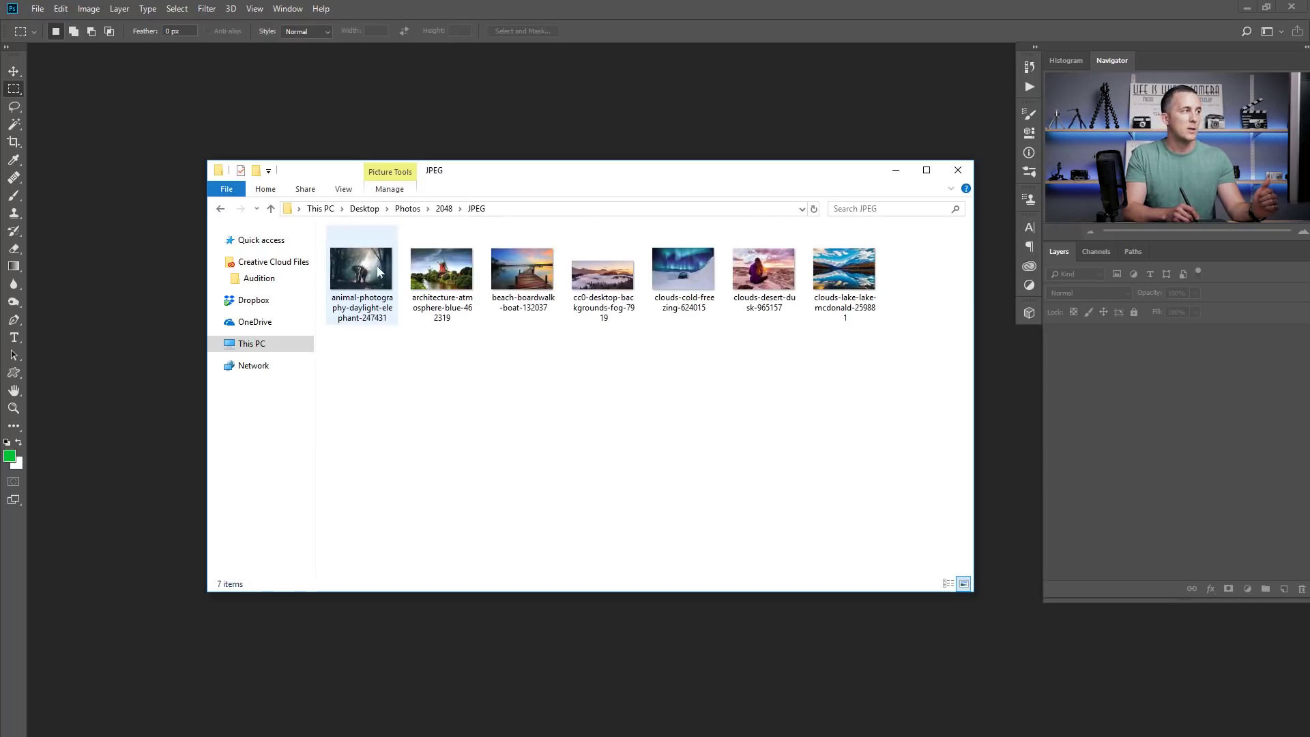
double_click(372, 273)
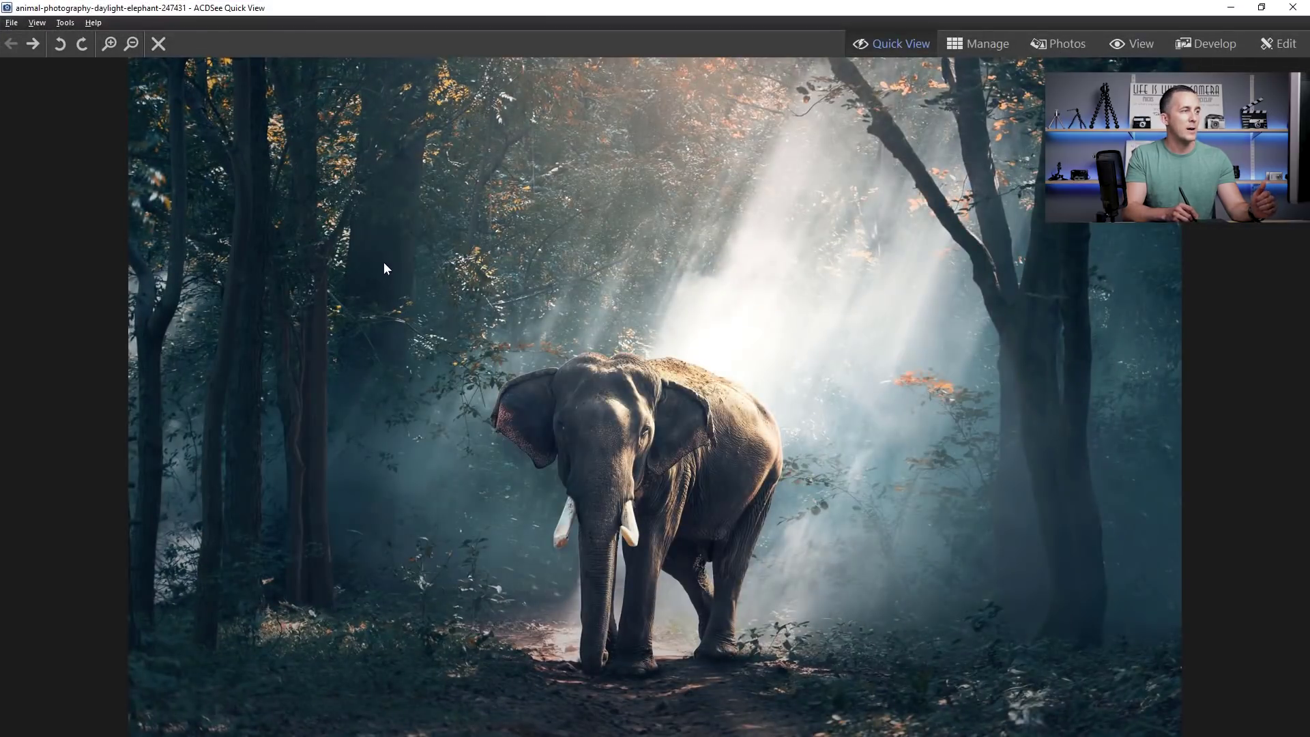
key("Right")
key("Right")
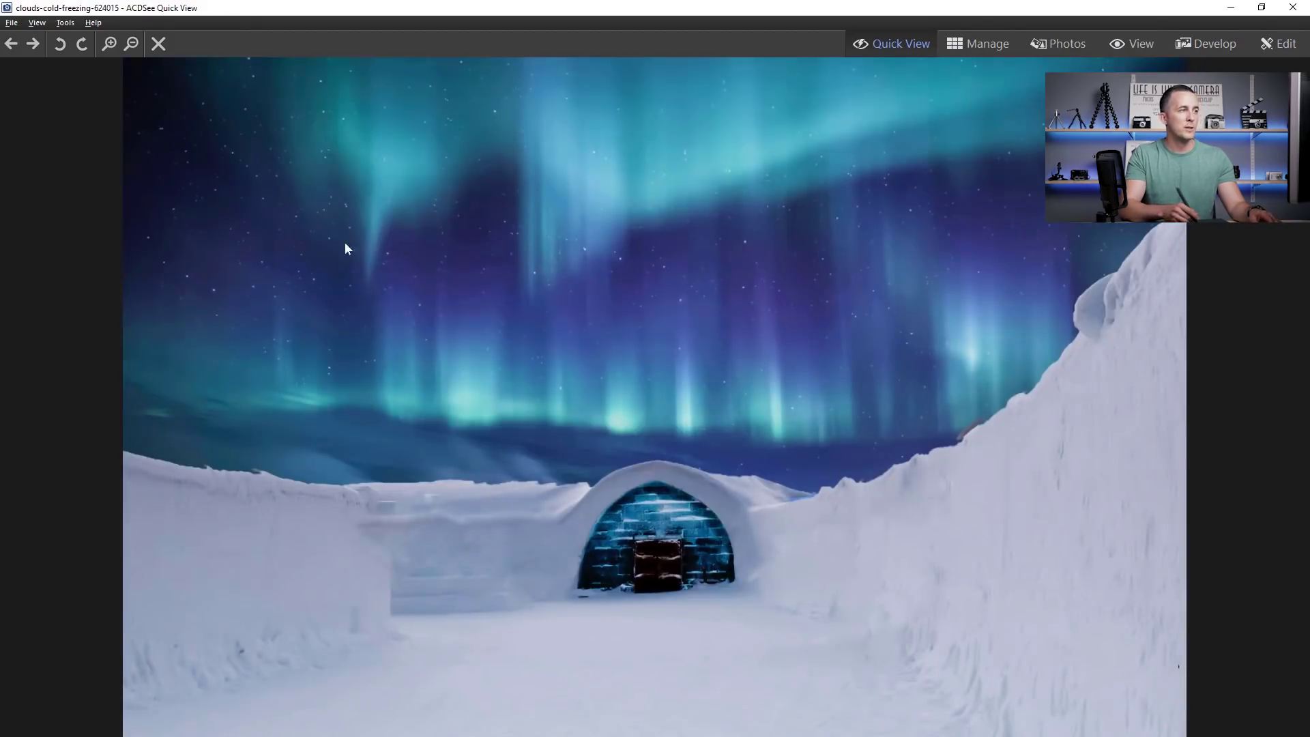
key("Escape")
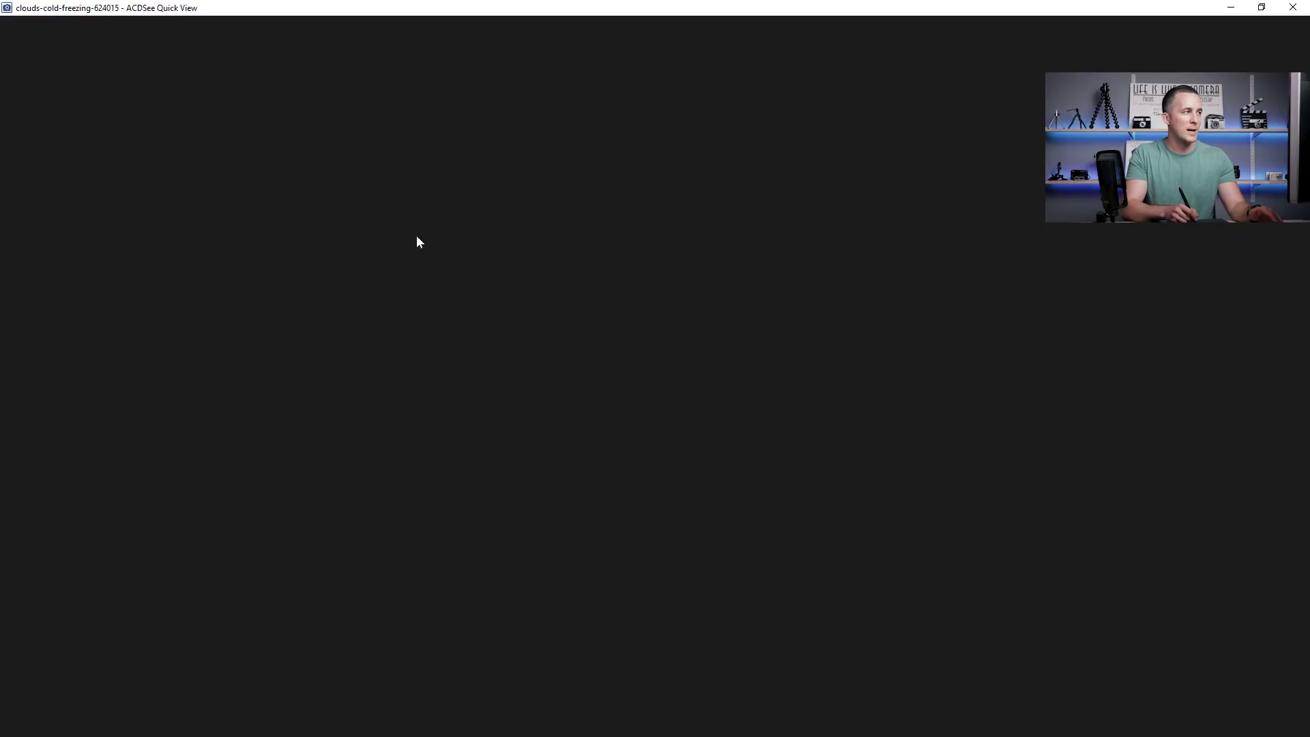